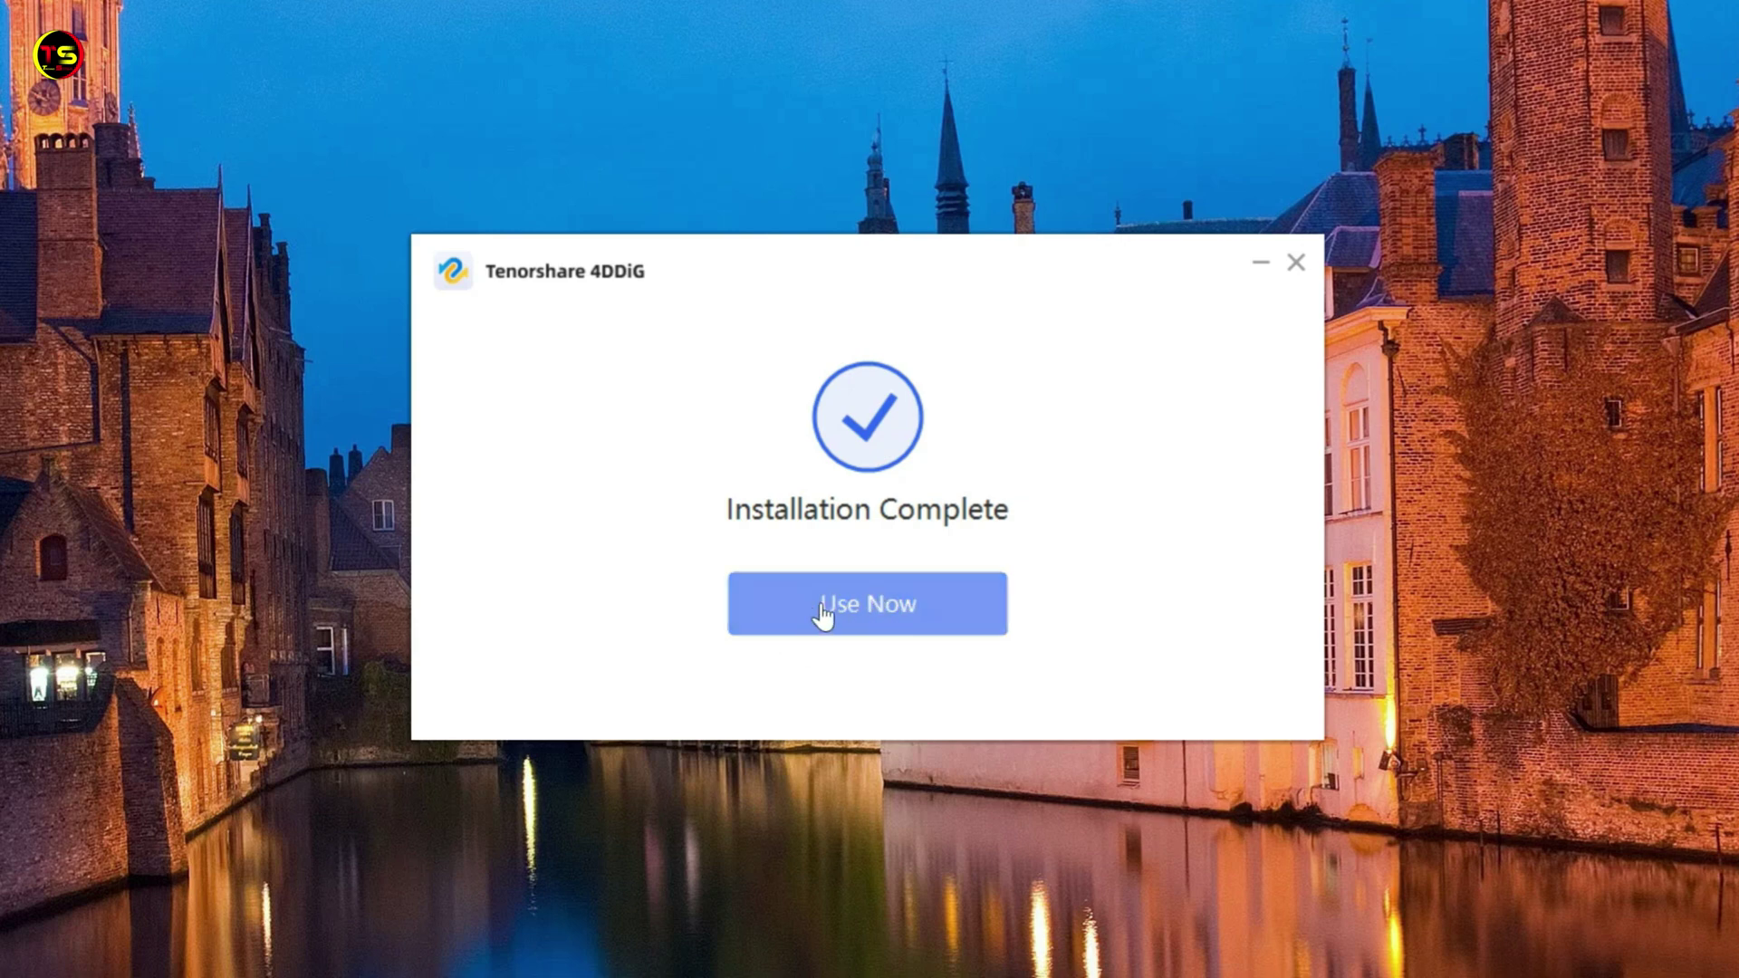
Step: Launch Tenorshare 4DDiG from its completed installer
click(870, 609)
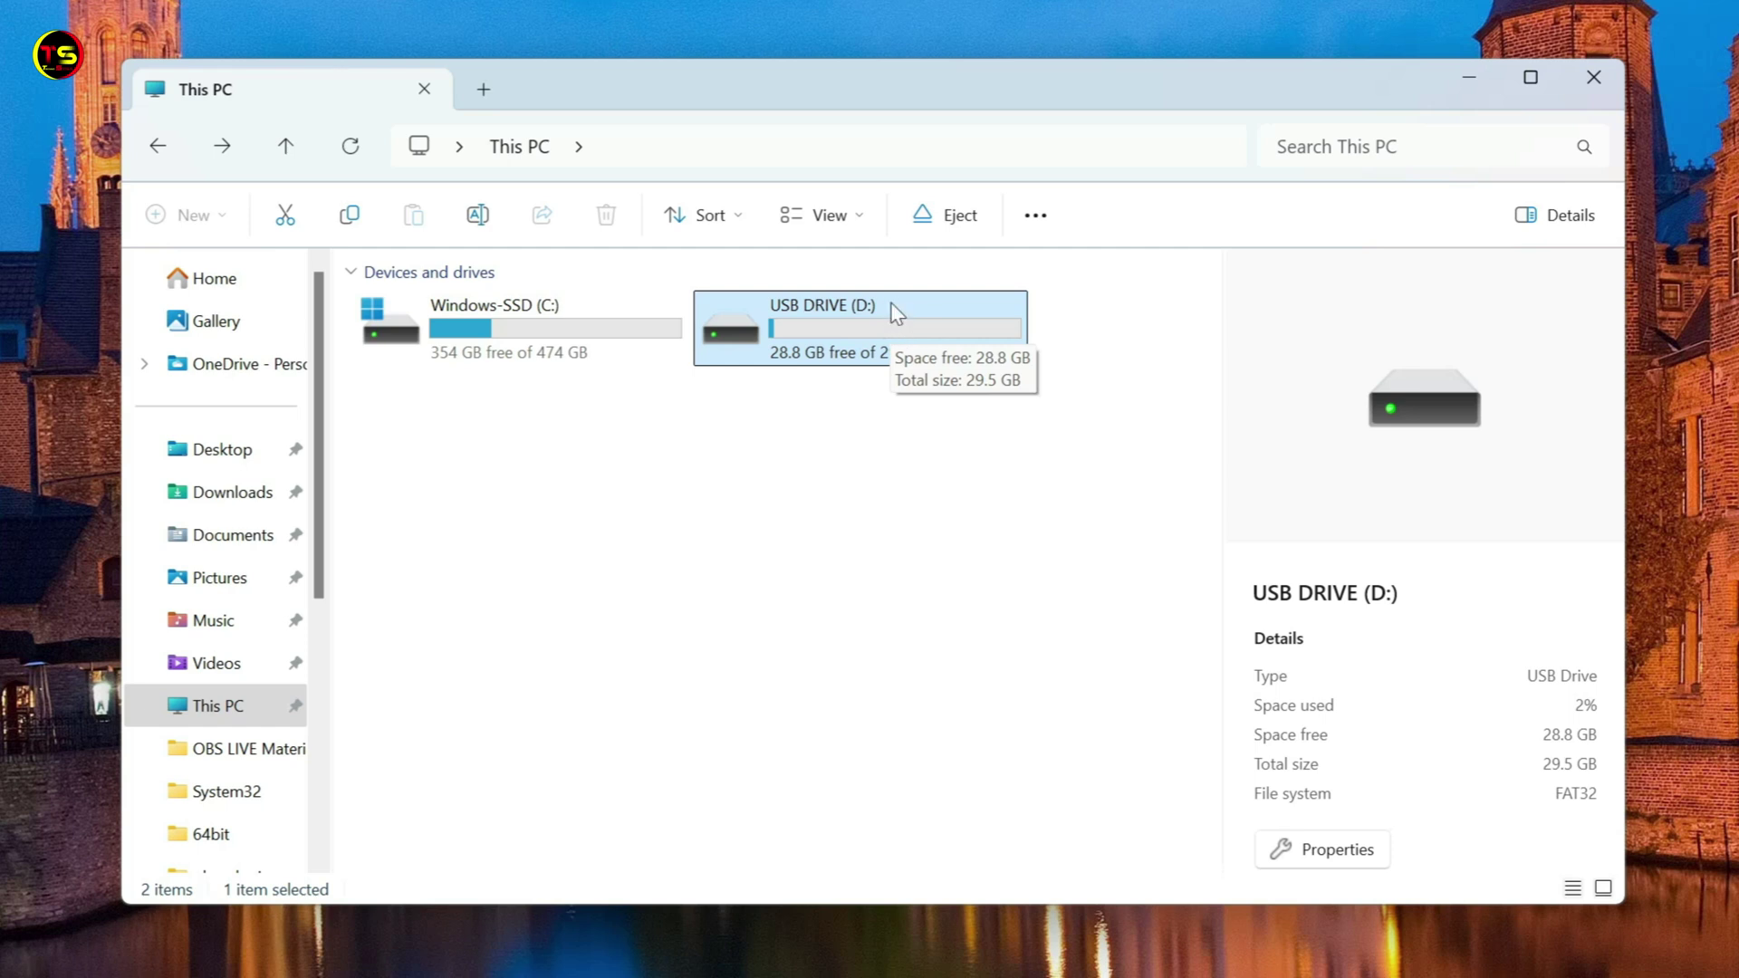
Step: Open USB DRIVE (D:) in File Explorer, look over its files, and return to This PC
double_click(889, 335)
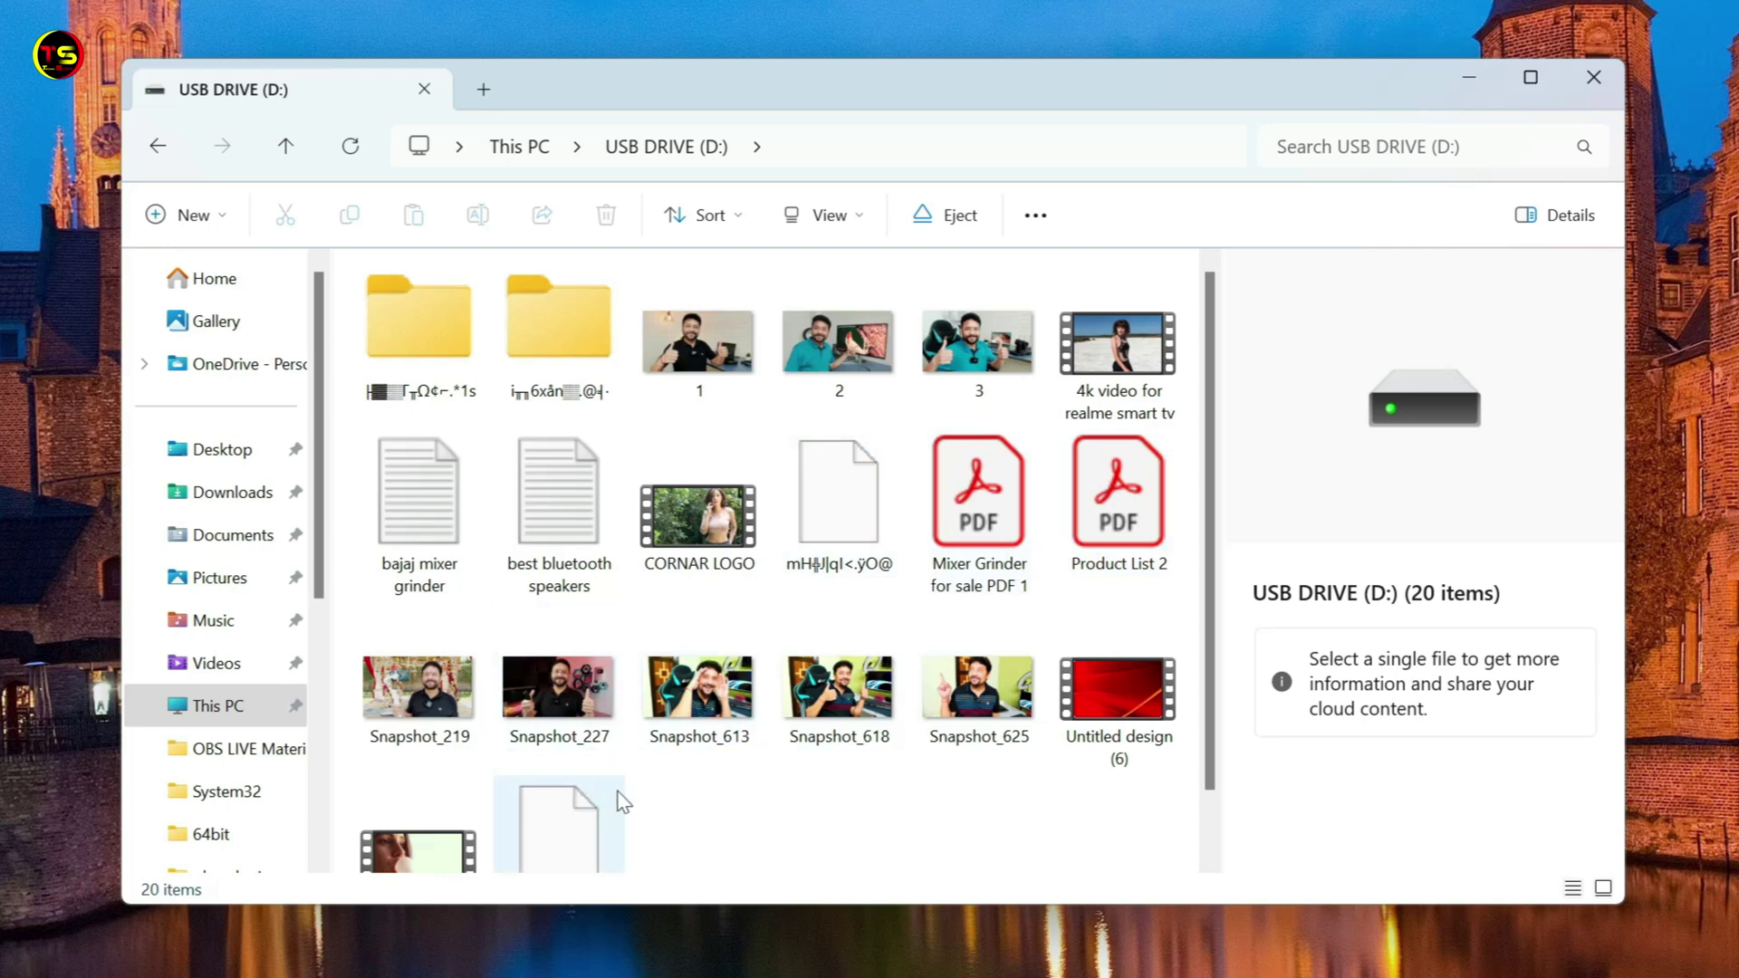
scroll(808, 706, down, 1)
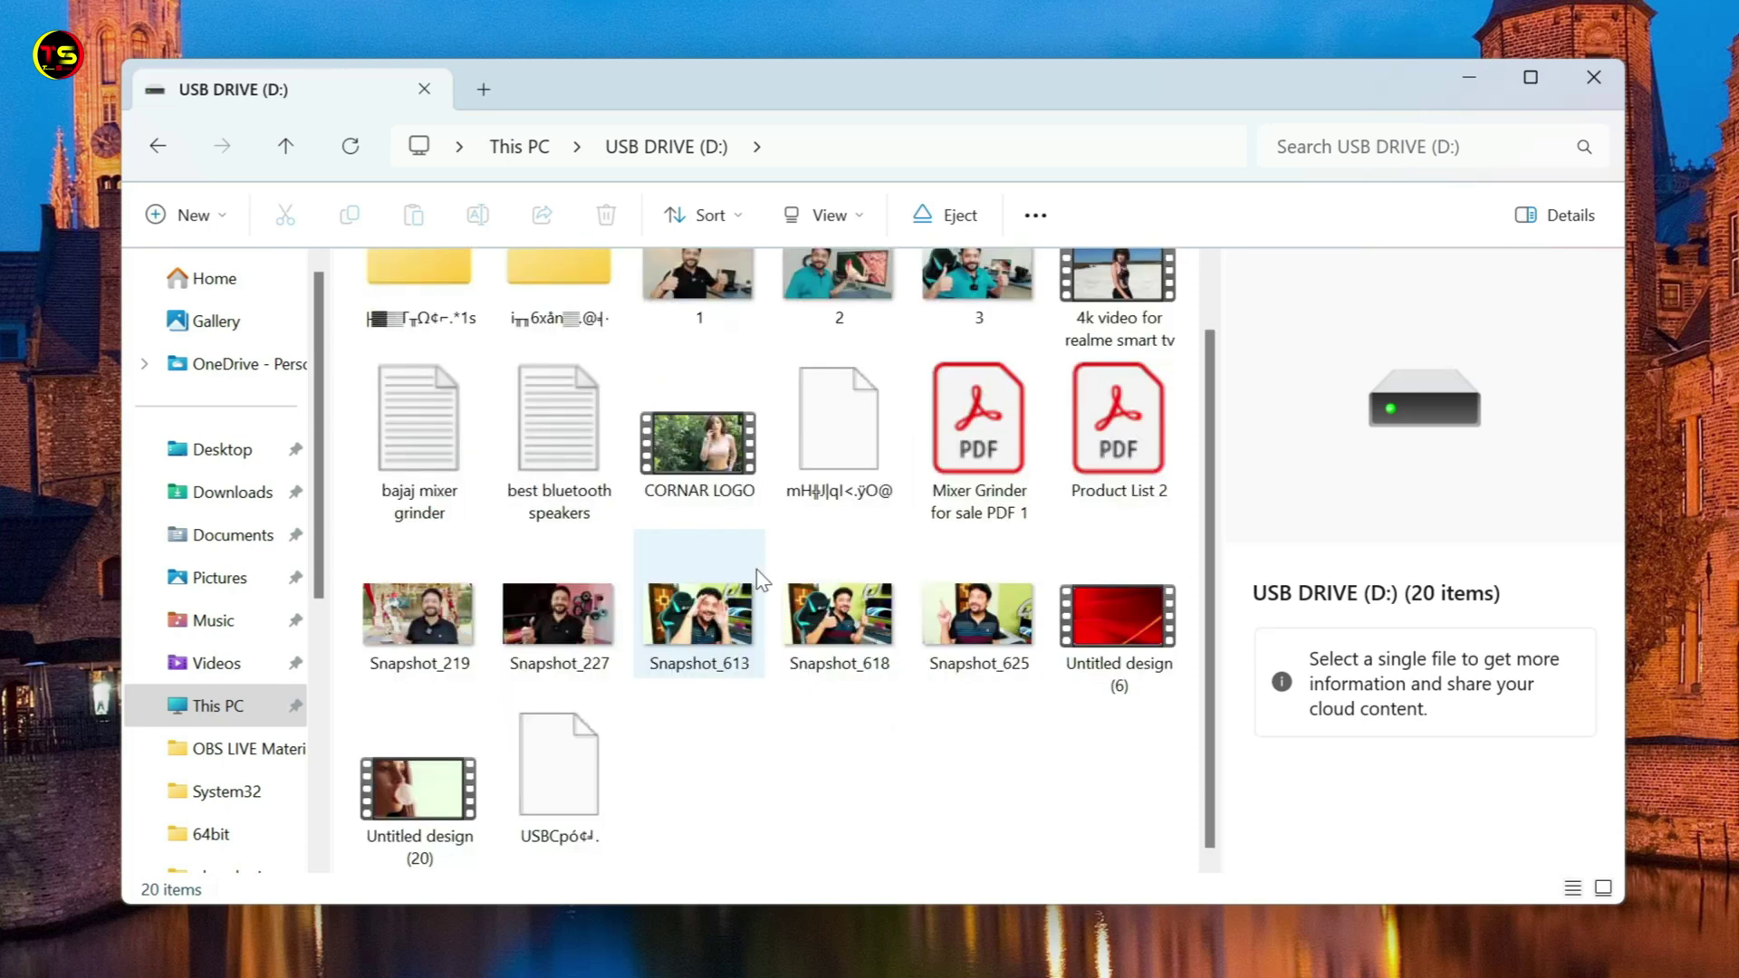
scroll(862, 790, up, 1)
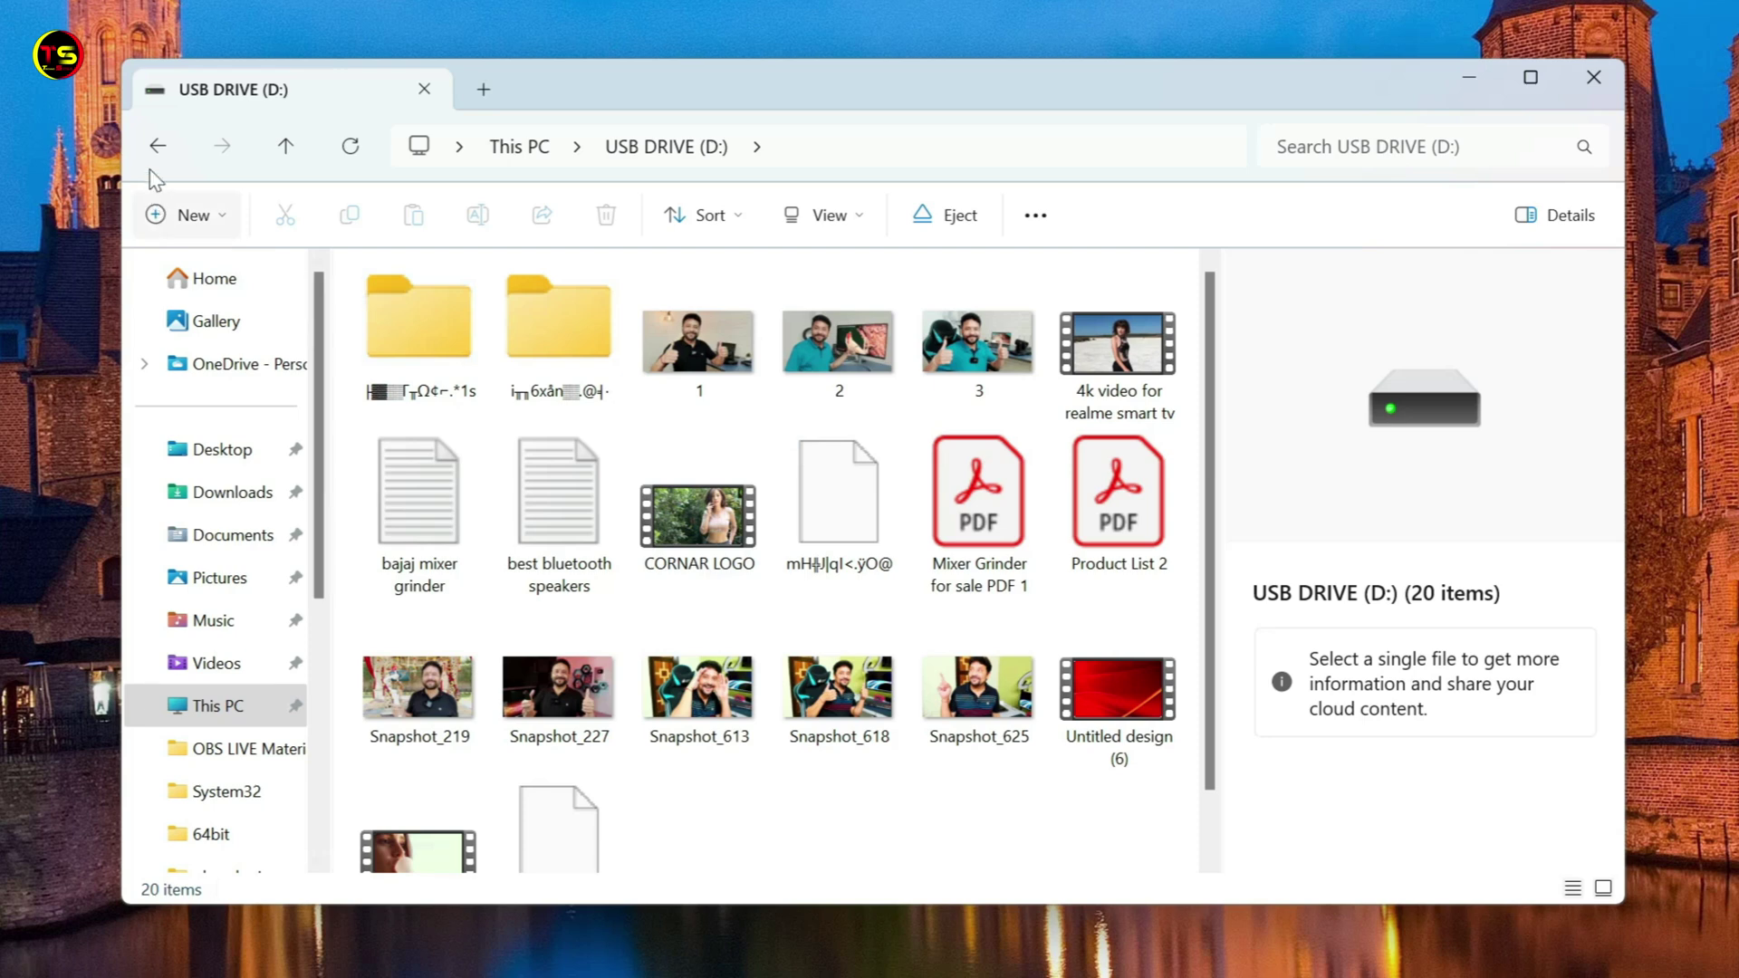
click(158, 145)
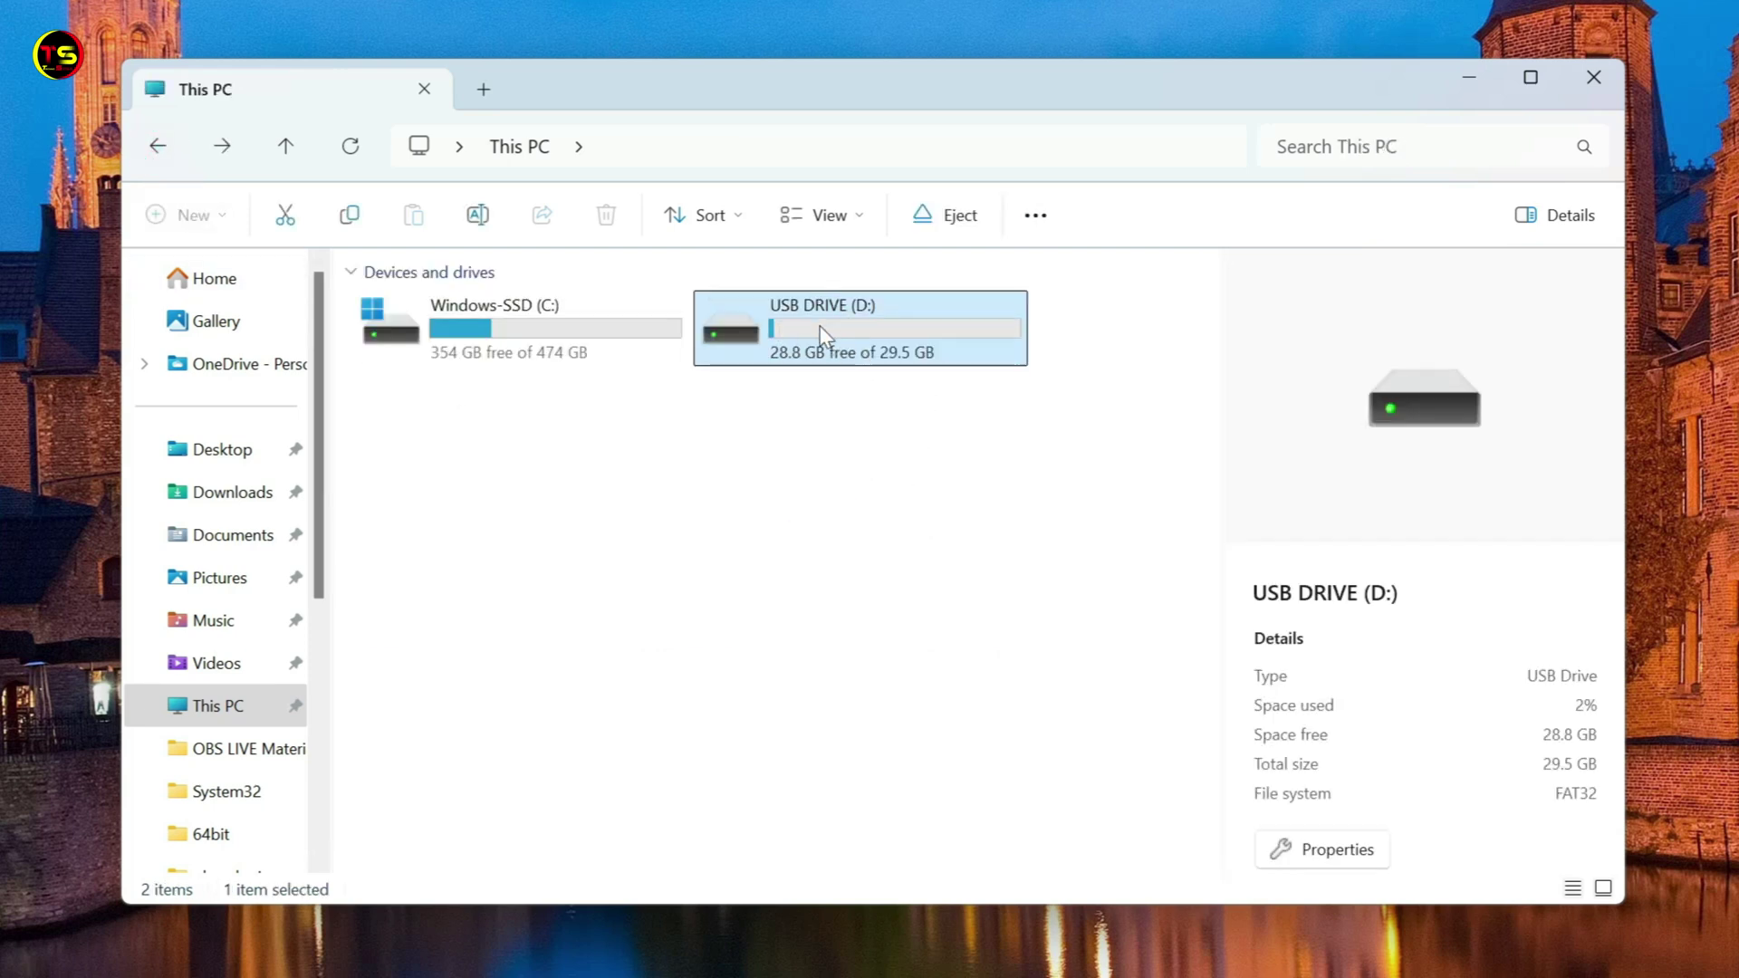
Step: Quick-format USB DRIVE (D:) as FAT32 with 32-kilobyte allocation units, and open the drive to check its contents
right_click(868, 345)
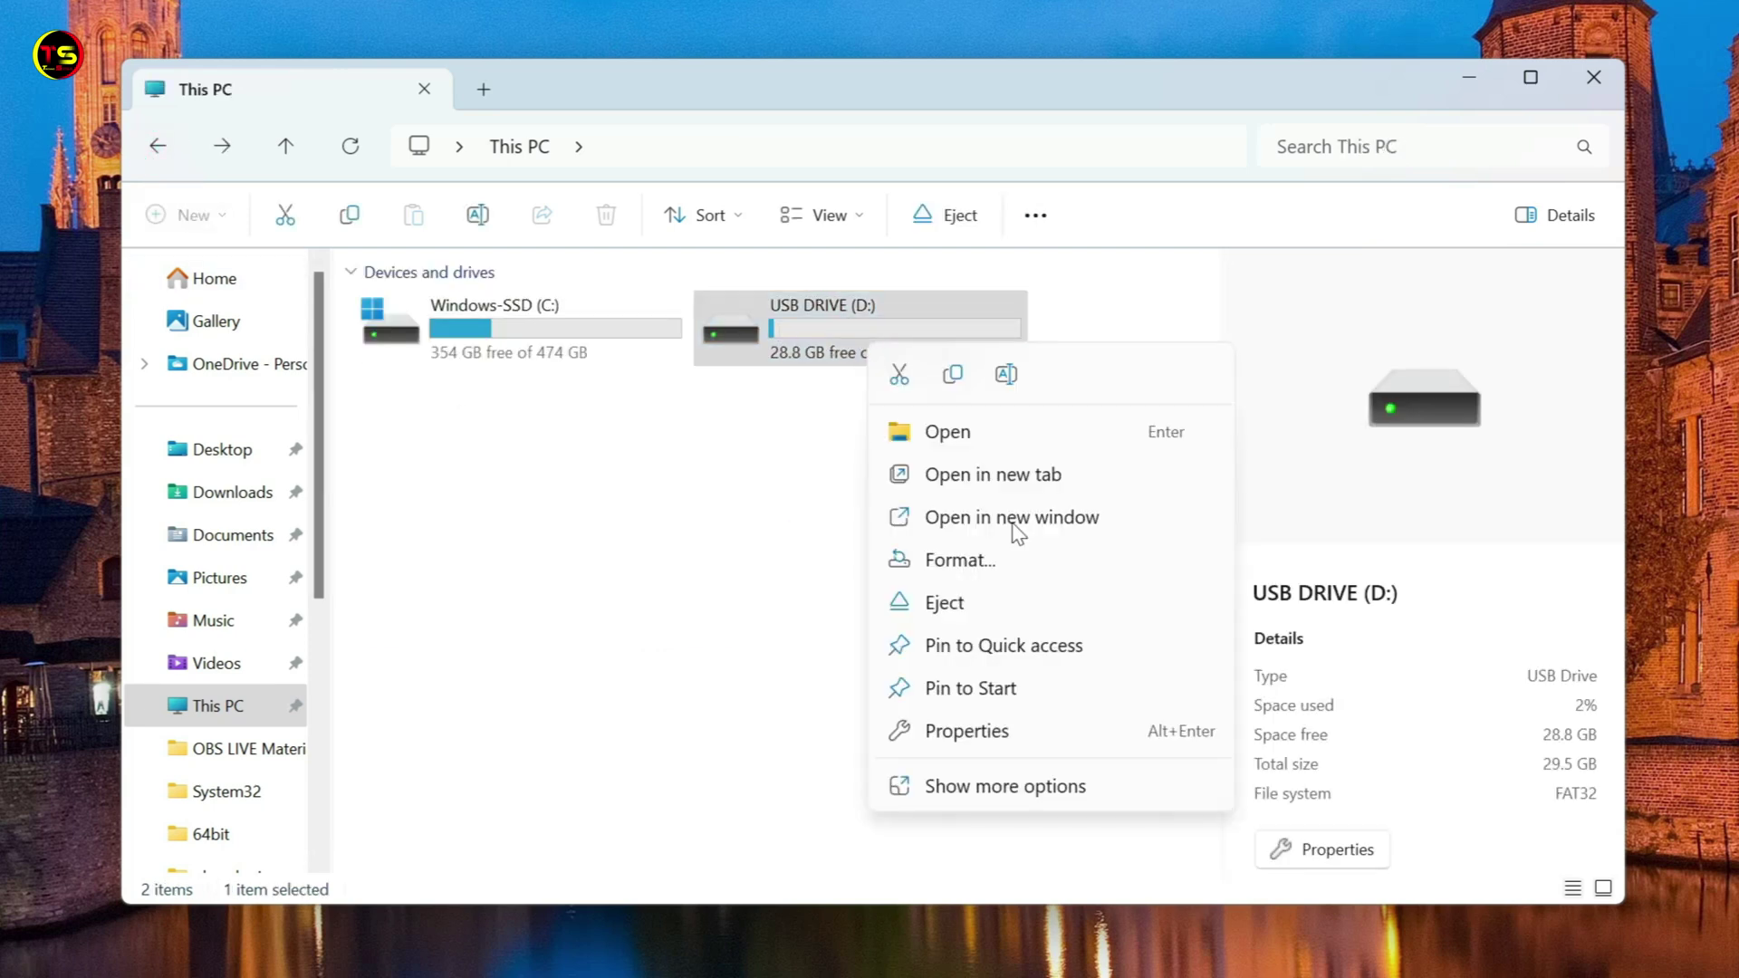
click(971, 569)
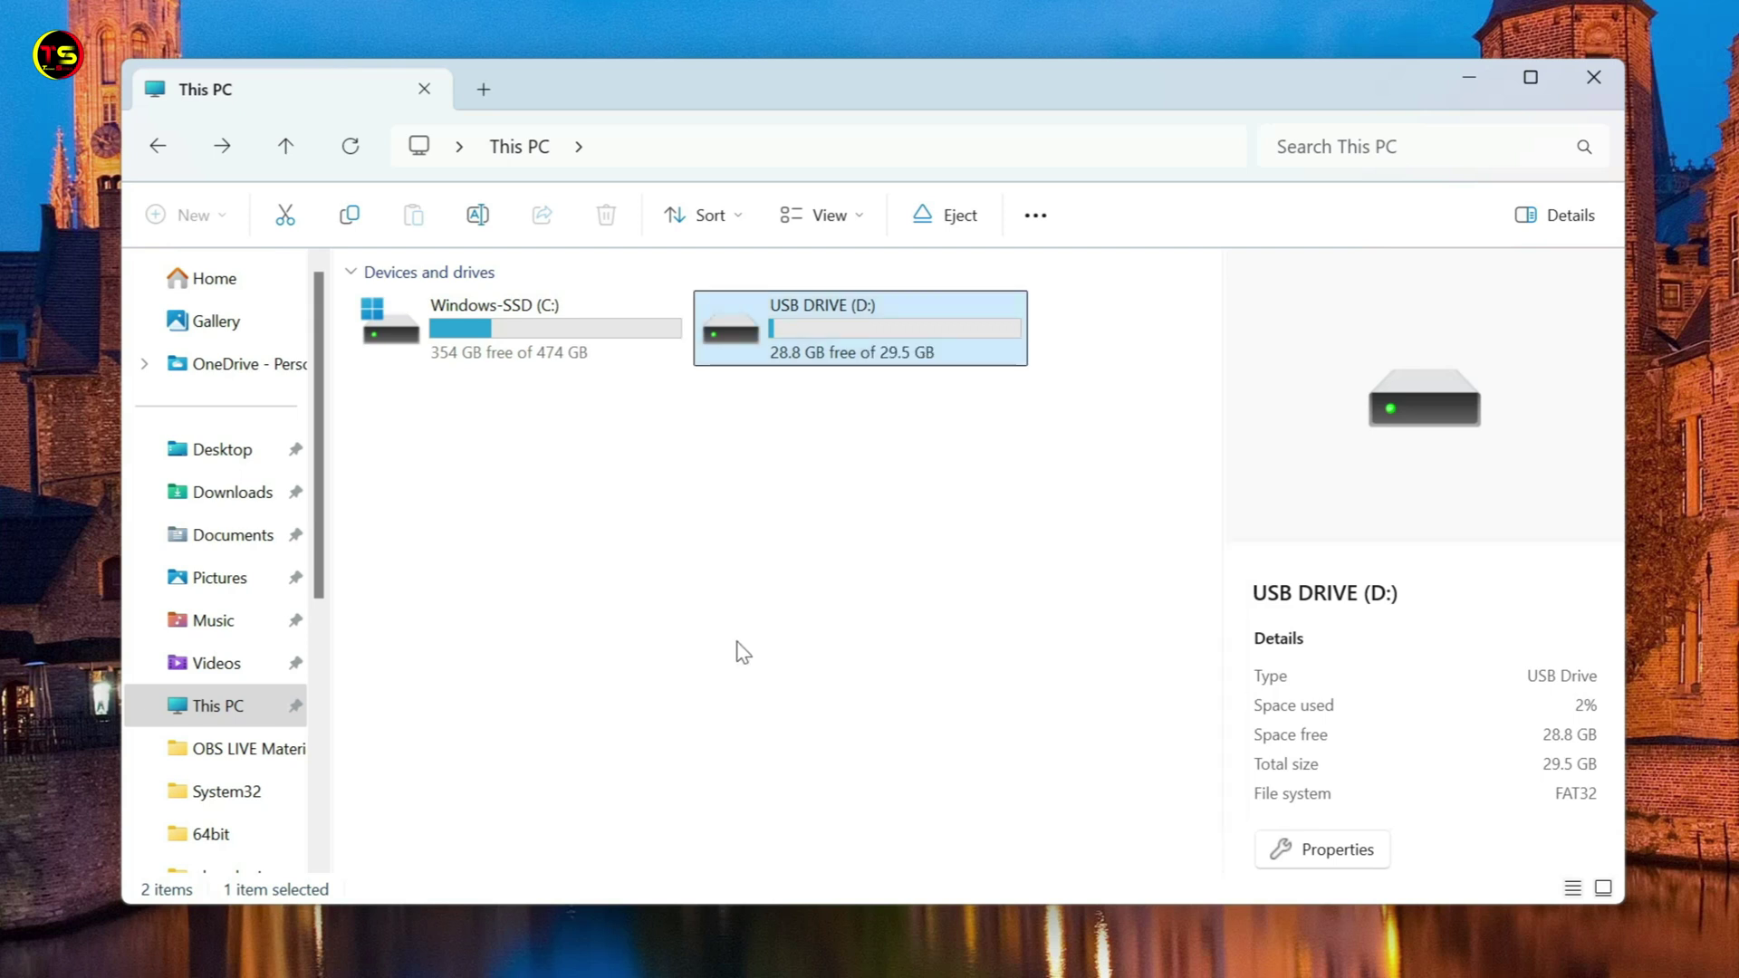
click(402, 938)
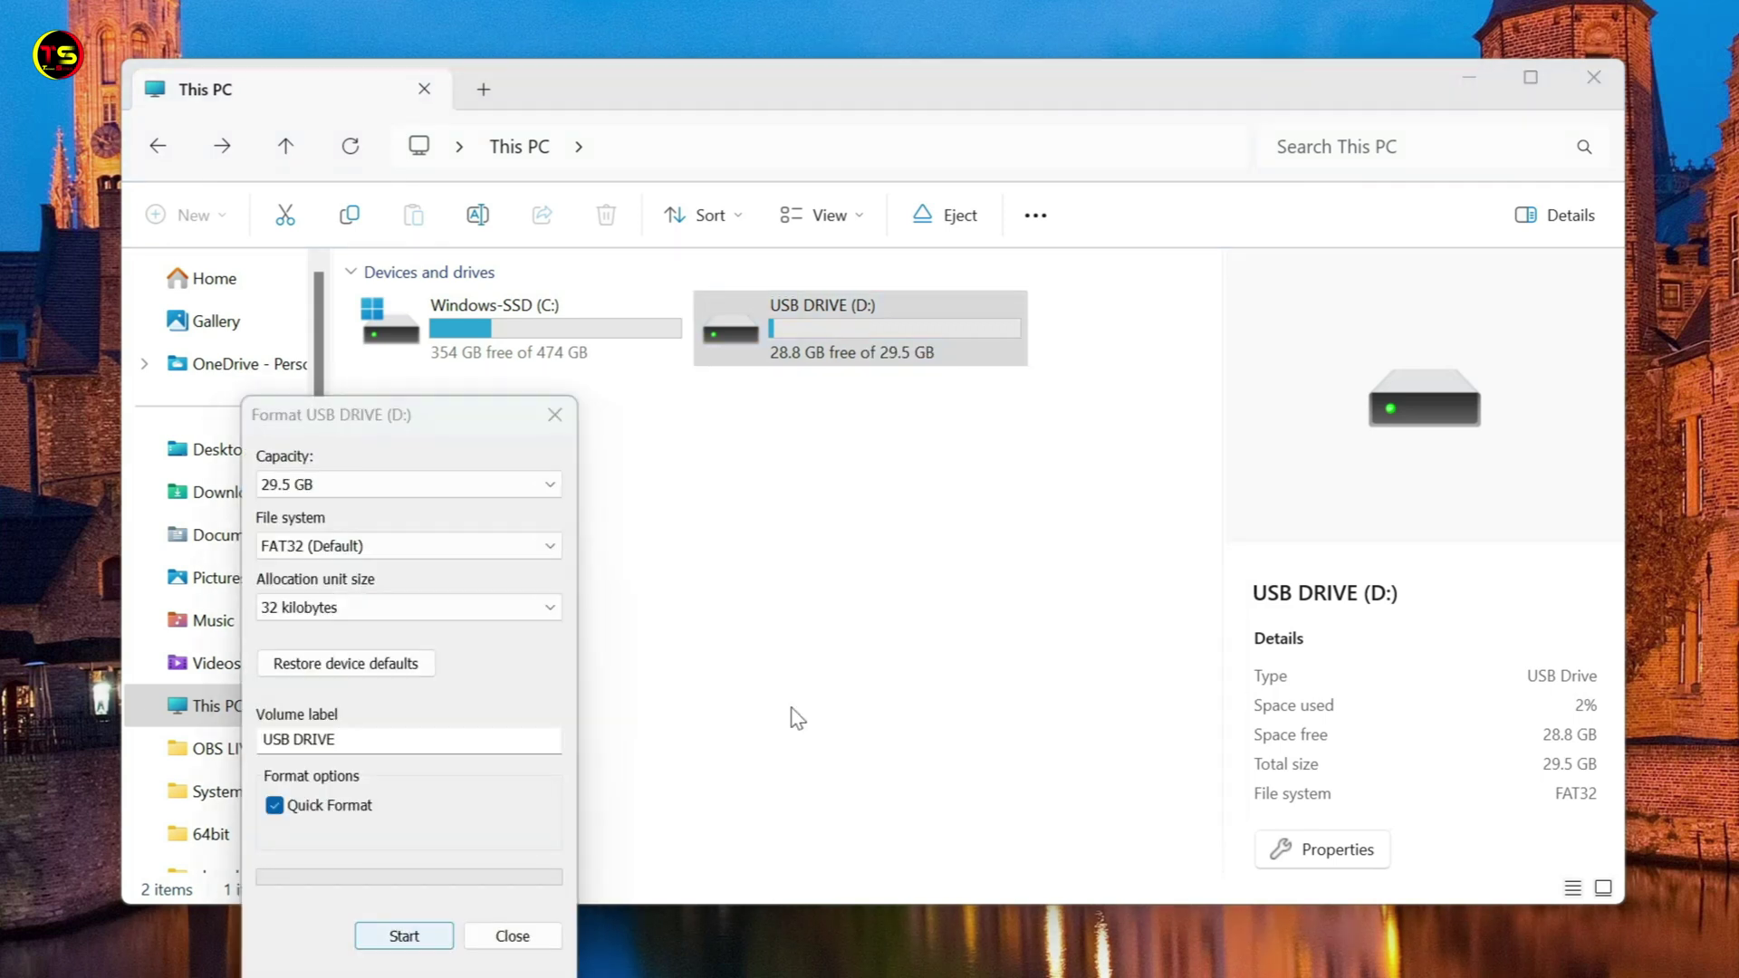
click(956, 529)
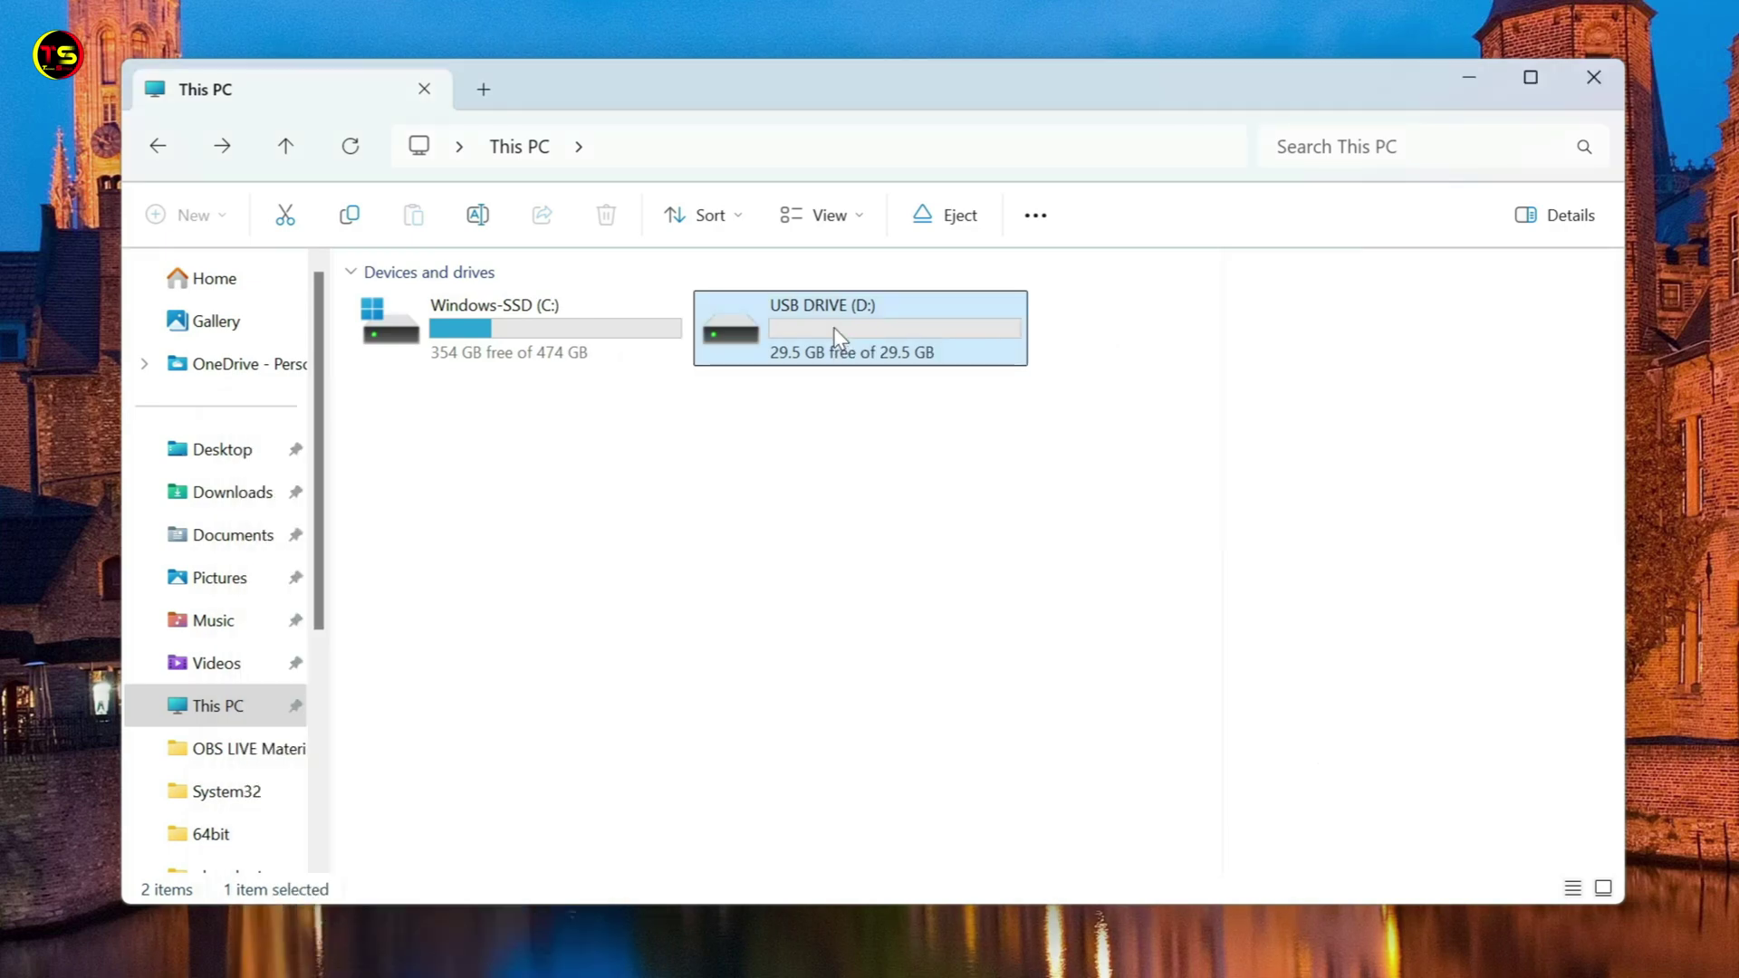
double_click(834, 328)
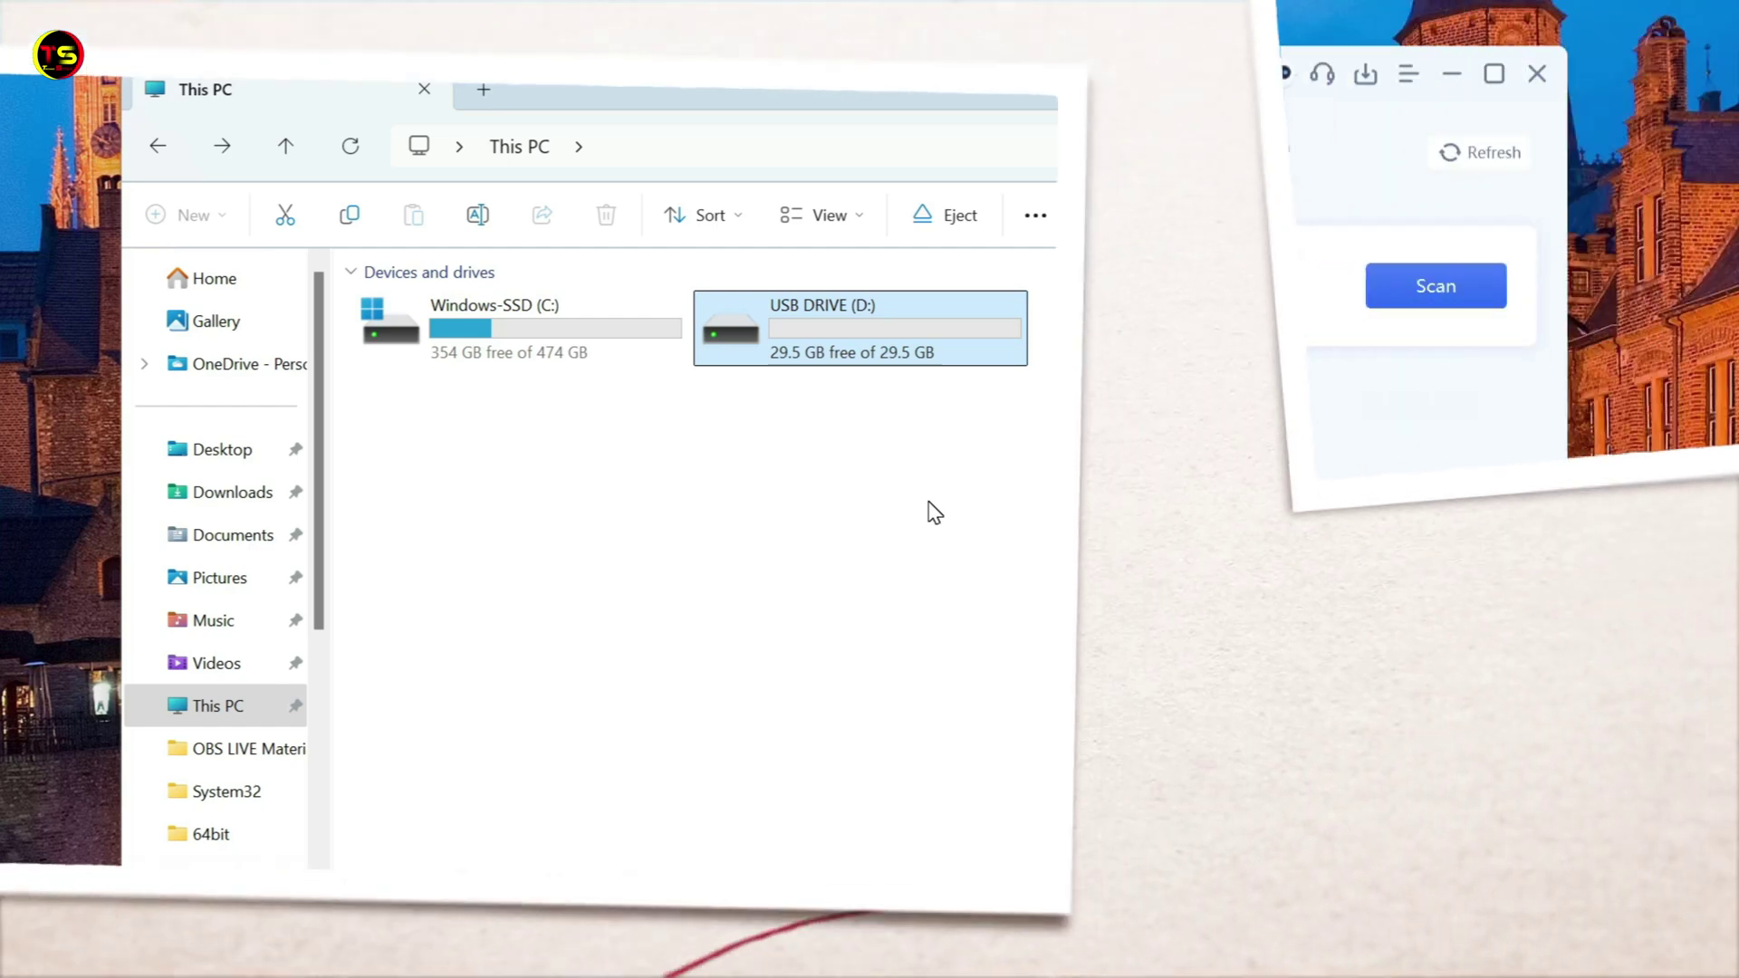
Step: Switch to Tenorshare 4DDiG and choose the Mass Storage Device under SD Card for scanning
click(256, 177)
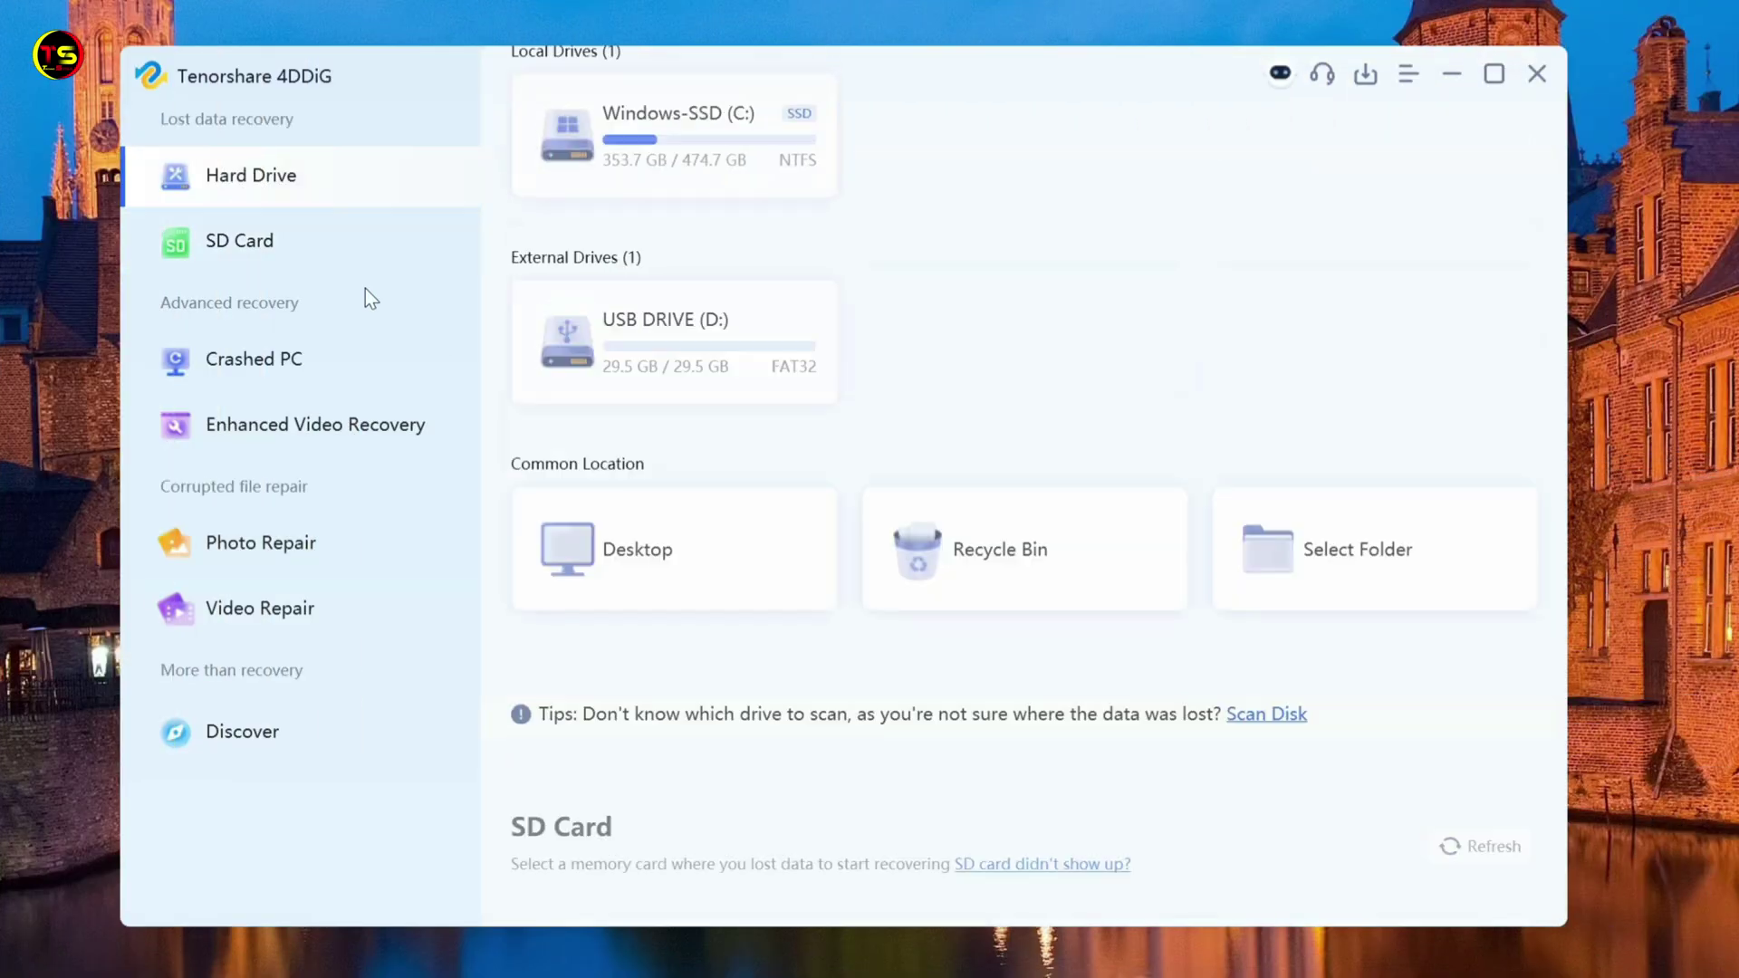
mouse_move(759, 513)
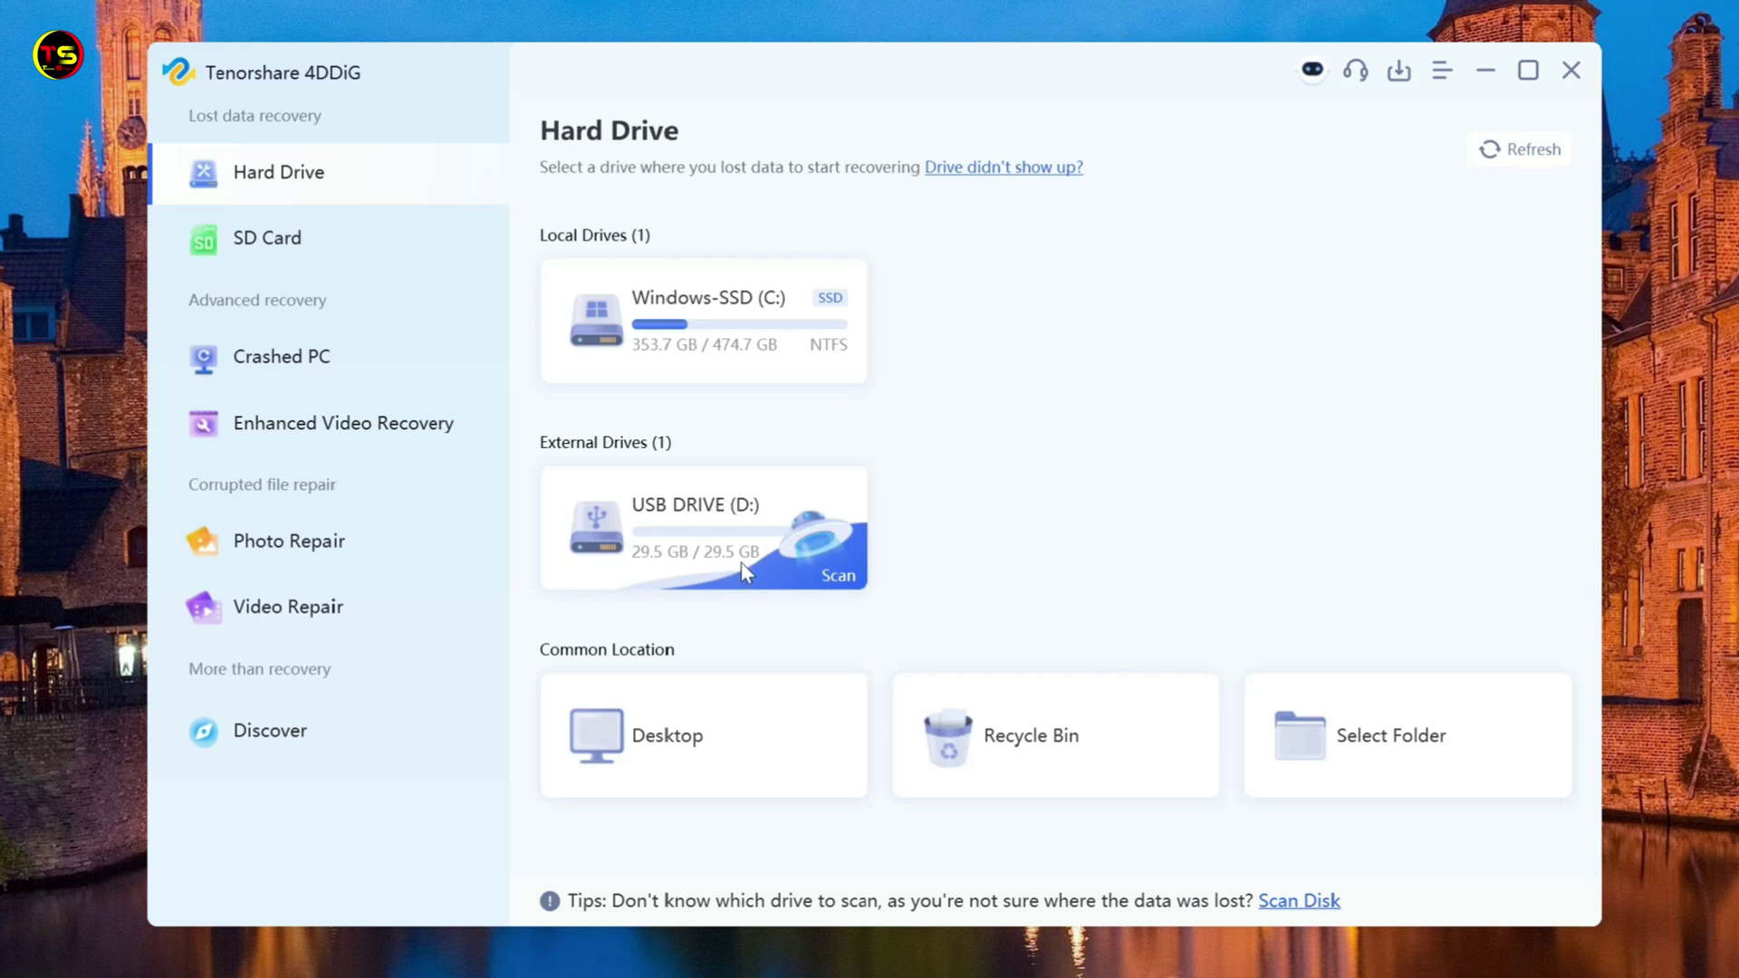
click(265, 250)
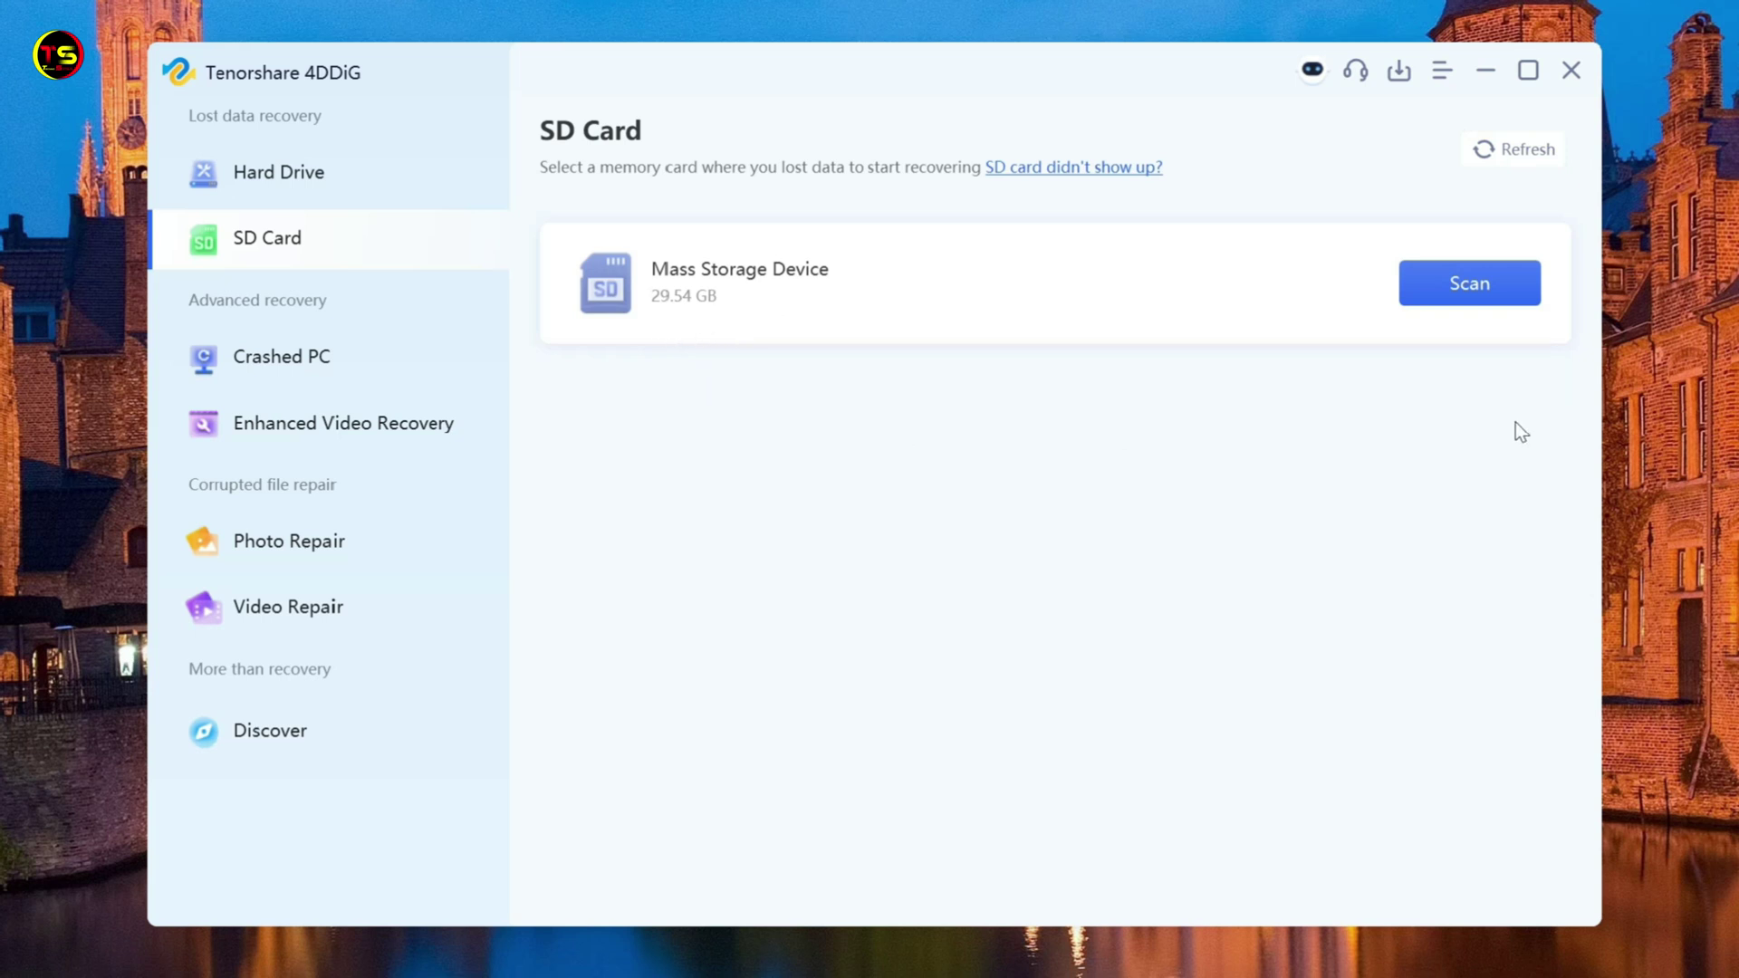
click(1469, 288)
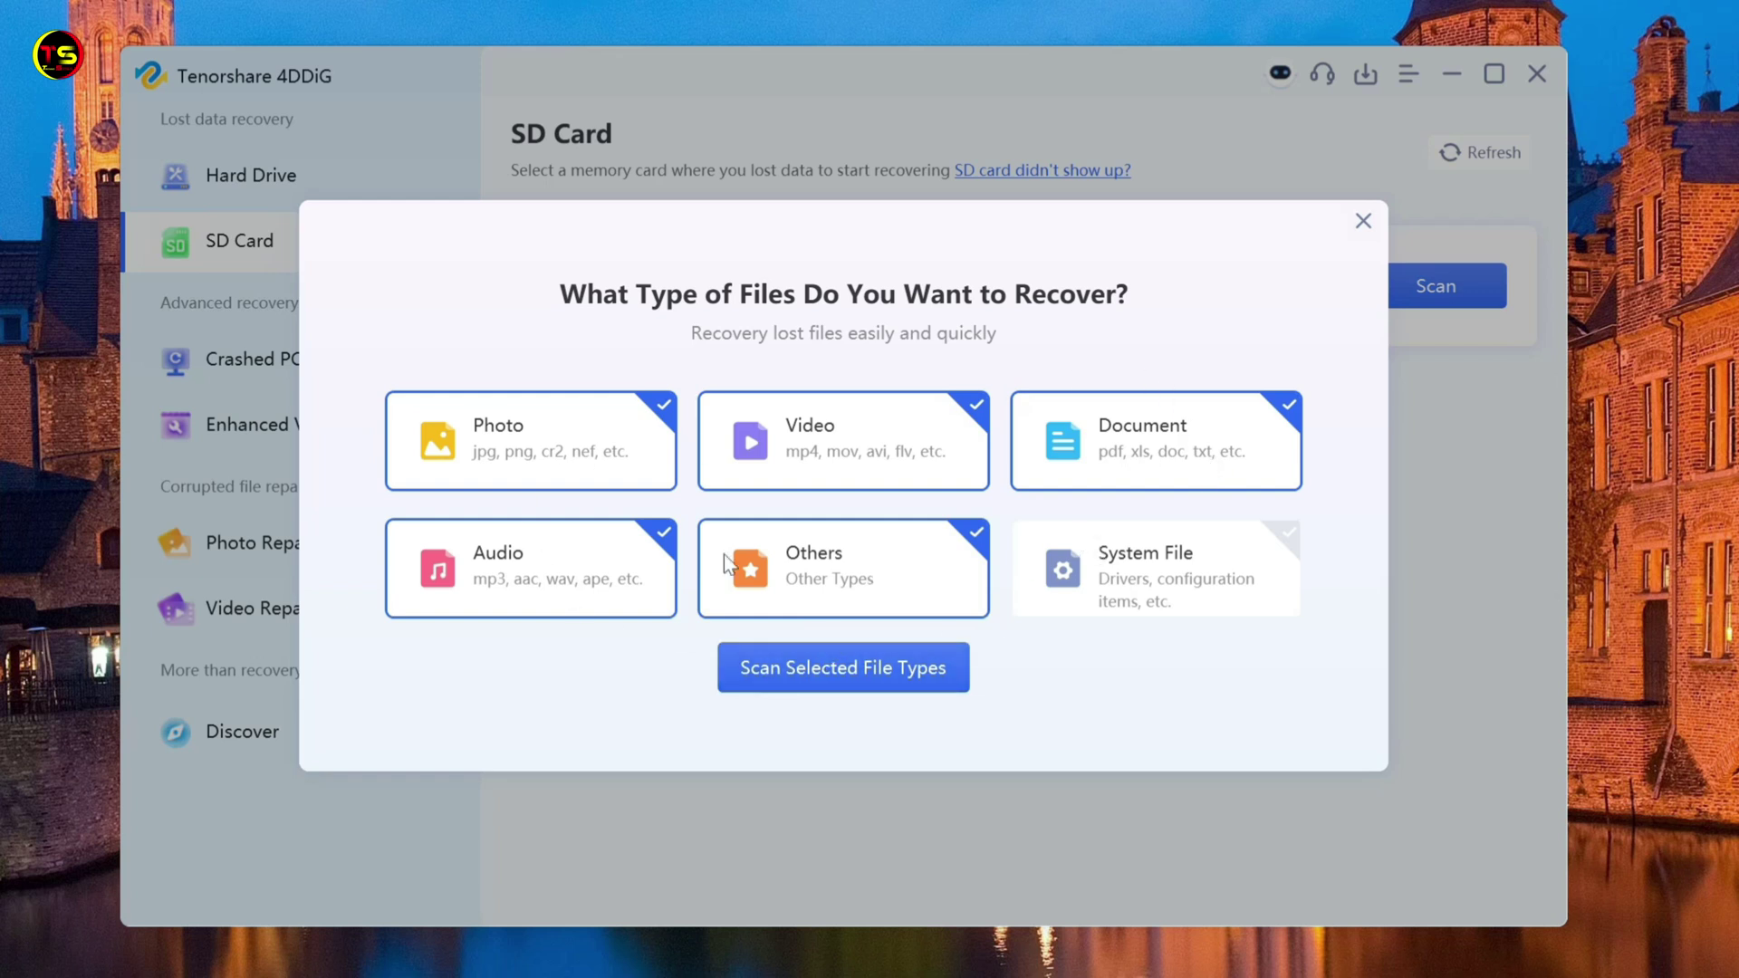
Step: Exclude Video, Document, Others and Audio so only Photo files are scanned, run the scan, and acknowledge its completion
click(873, 450)
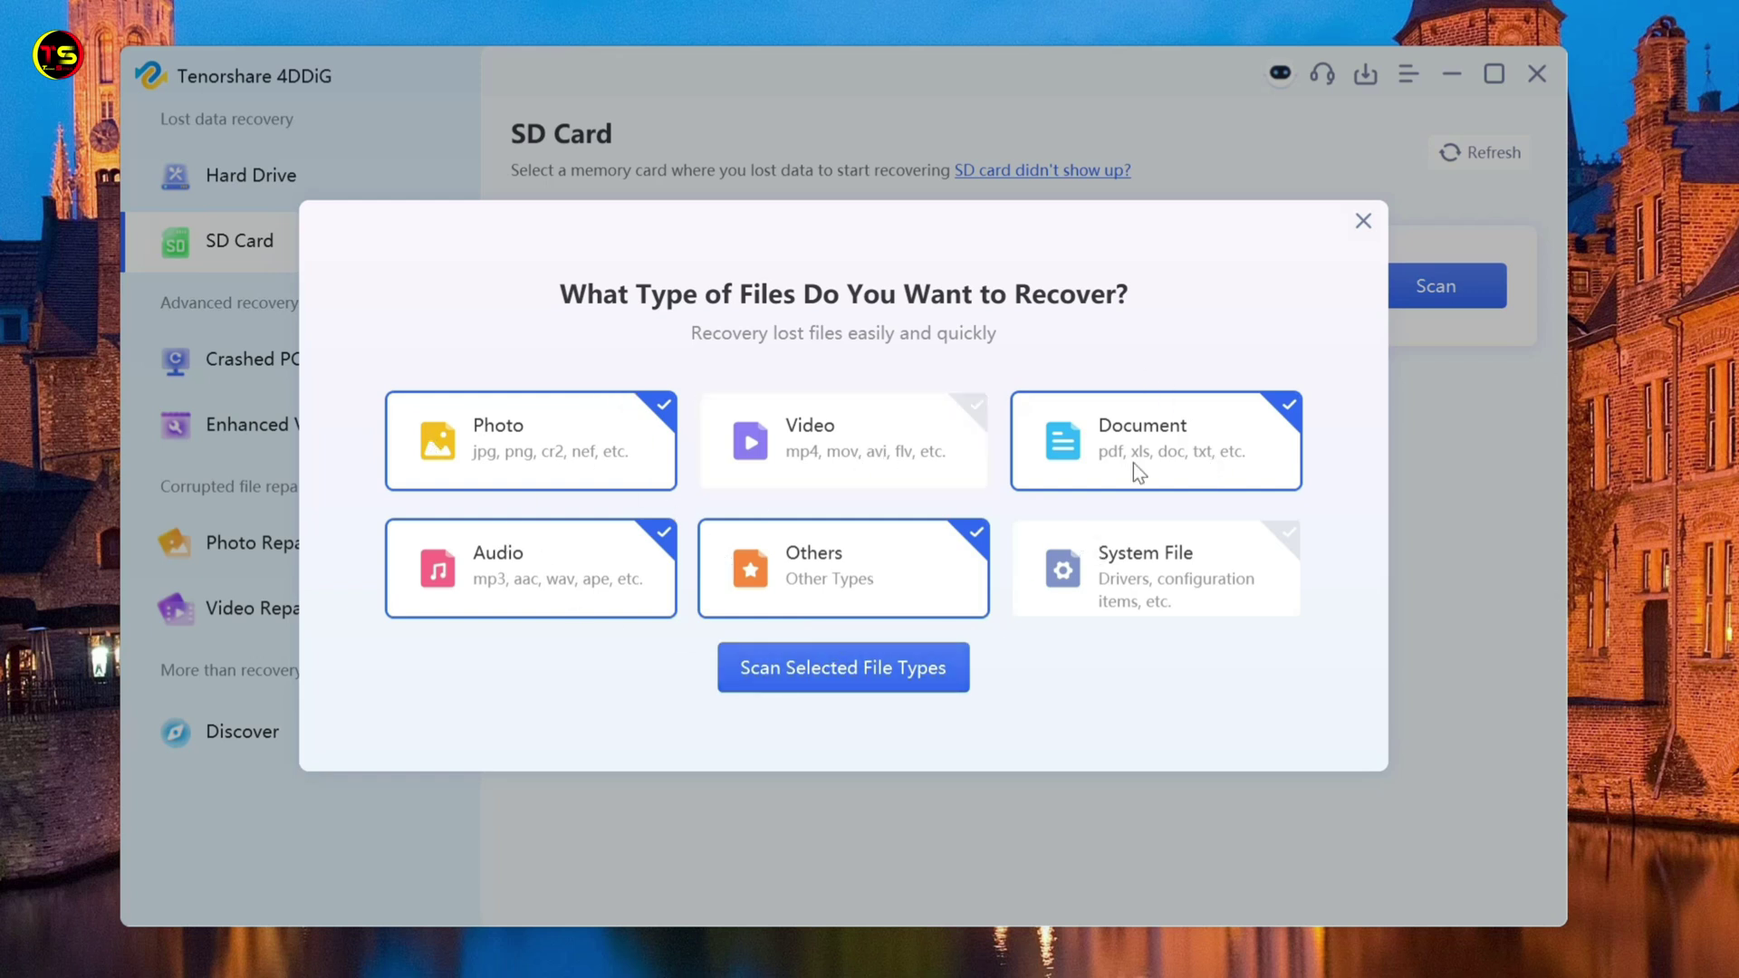
click(1202, 468)
click(855, 571)
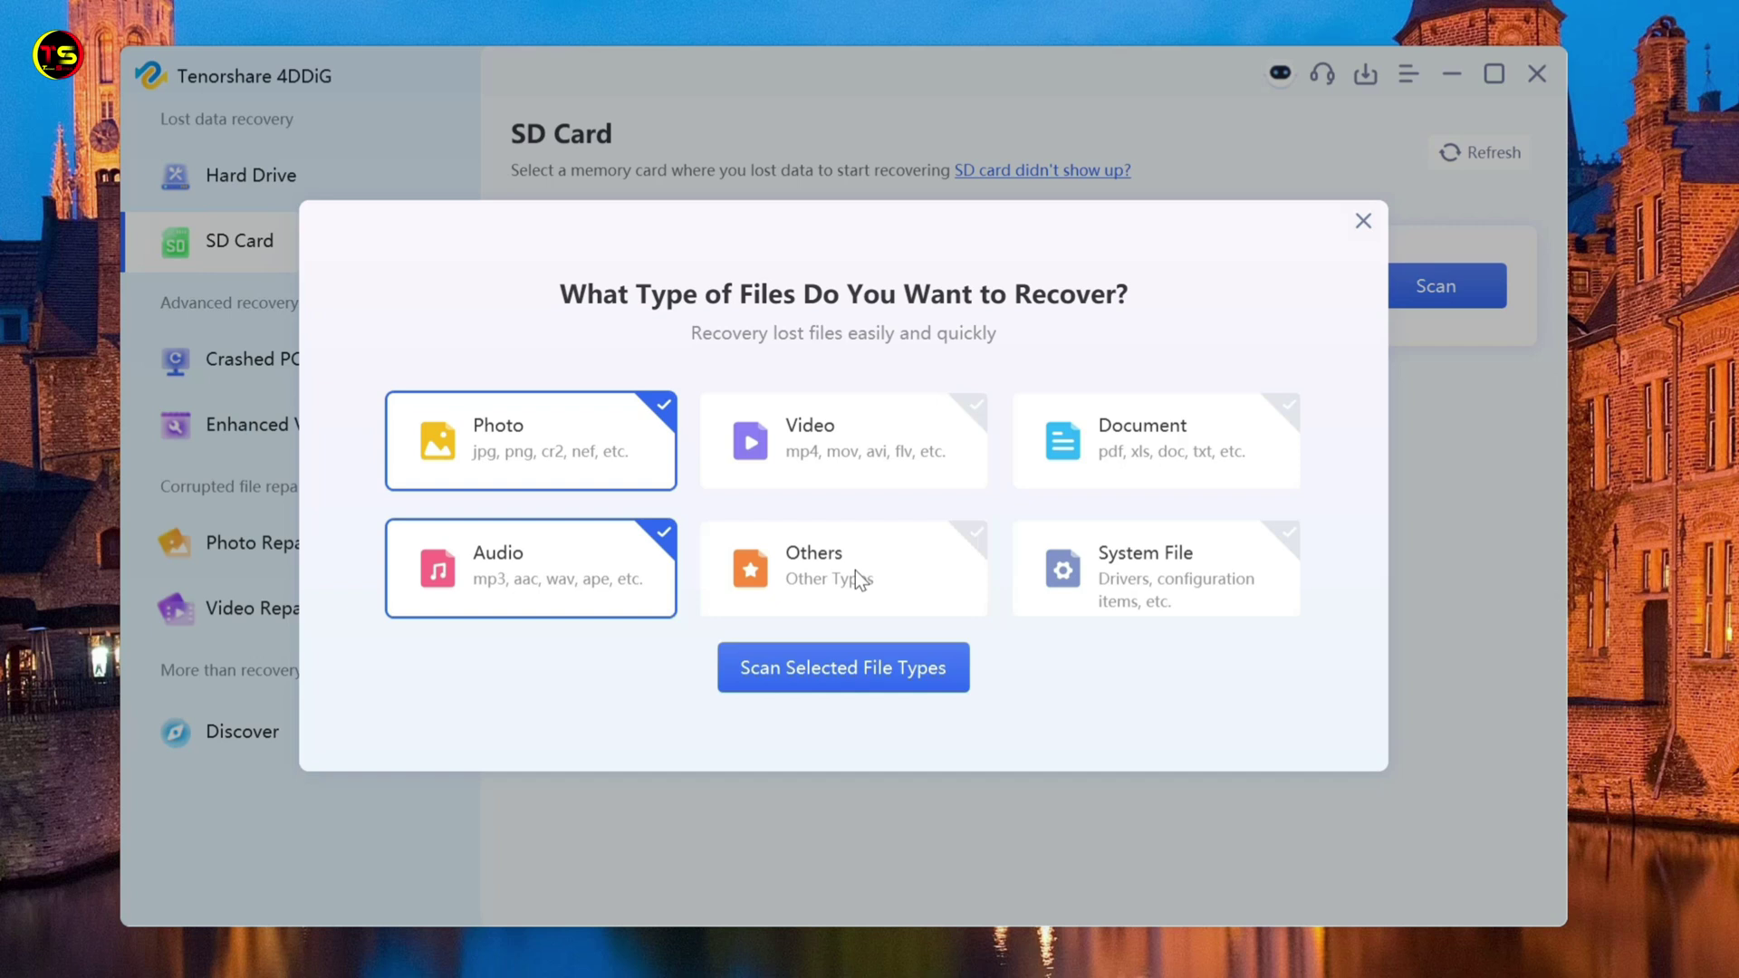
click(534, 590)
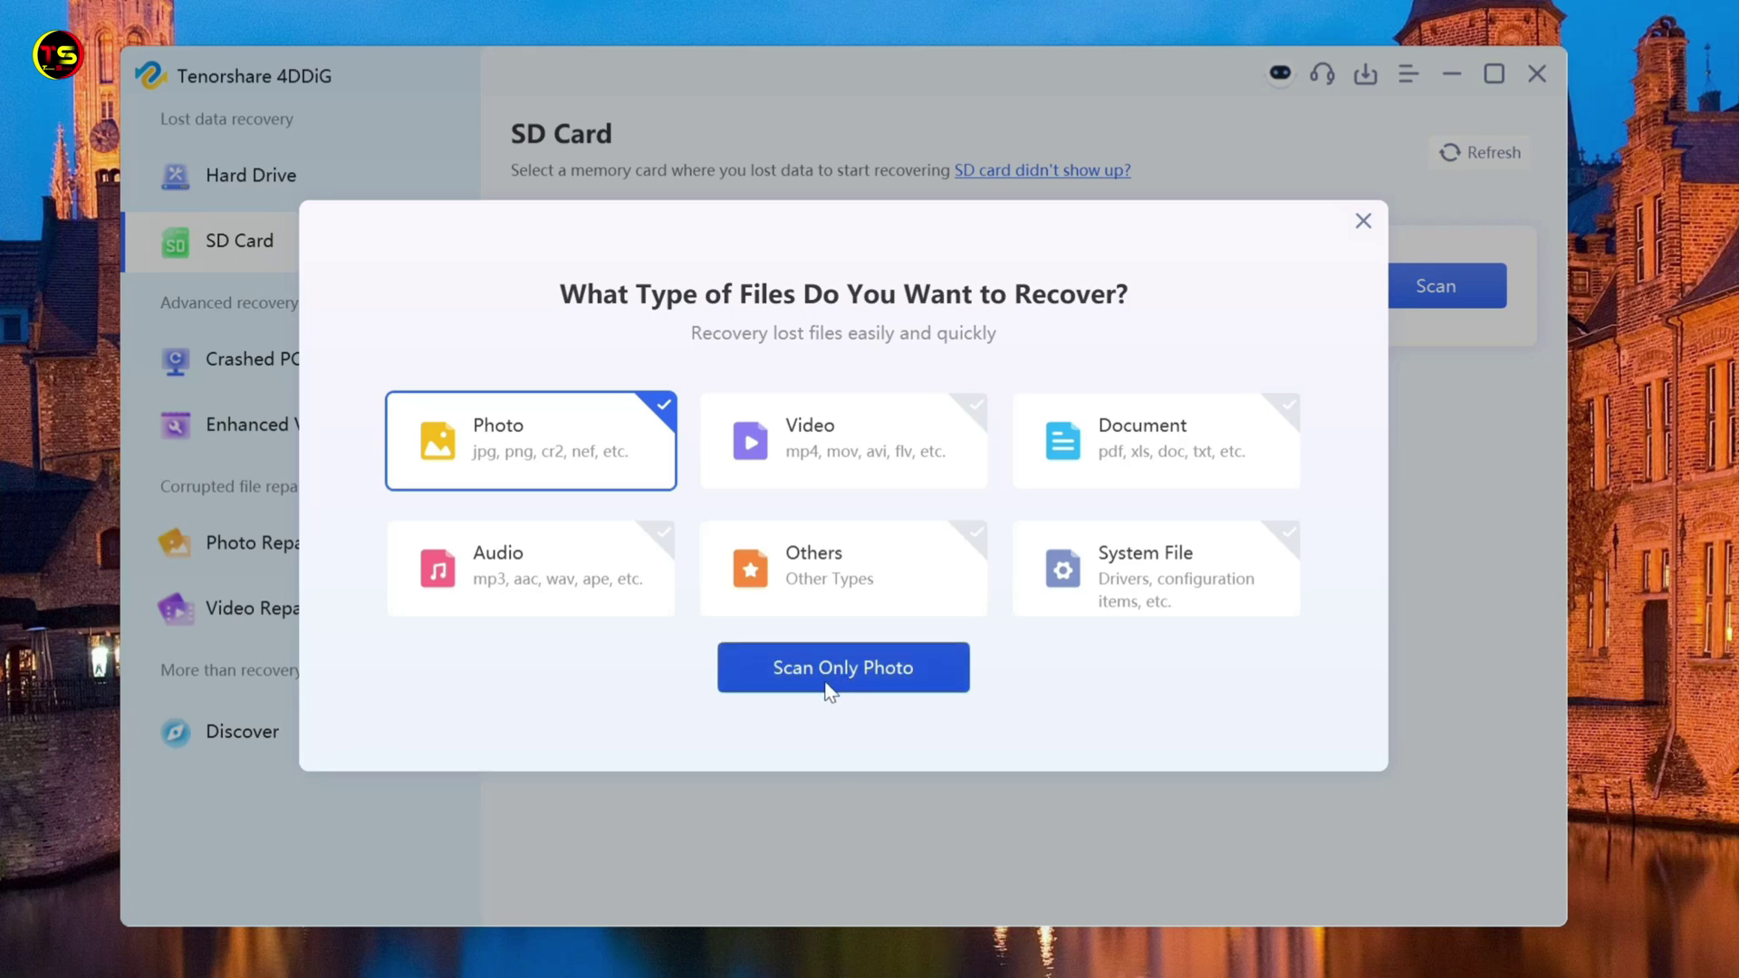
click(866, 690)
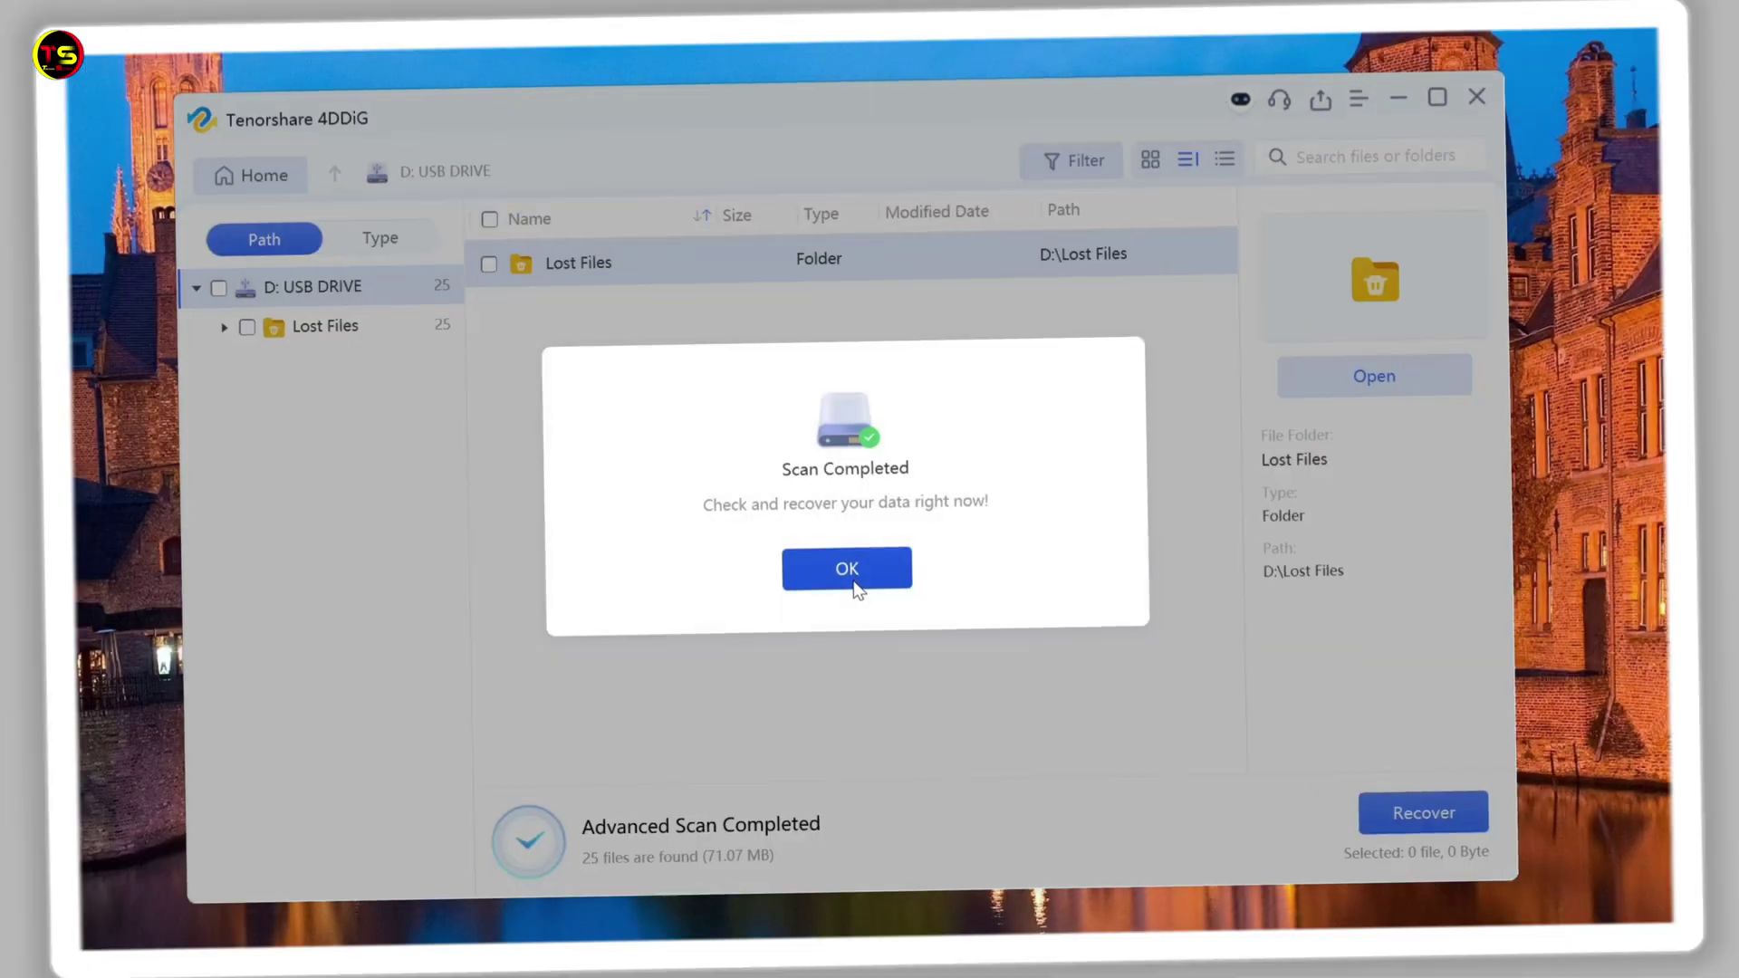
click(855, 589)
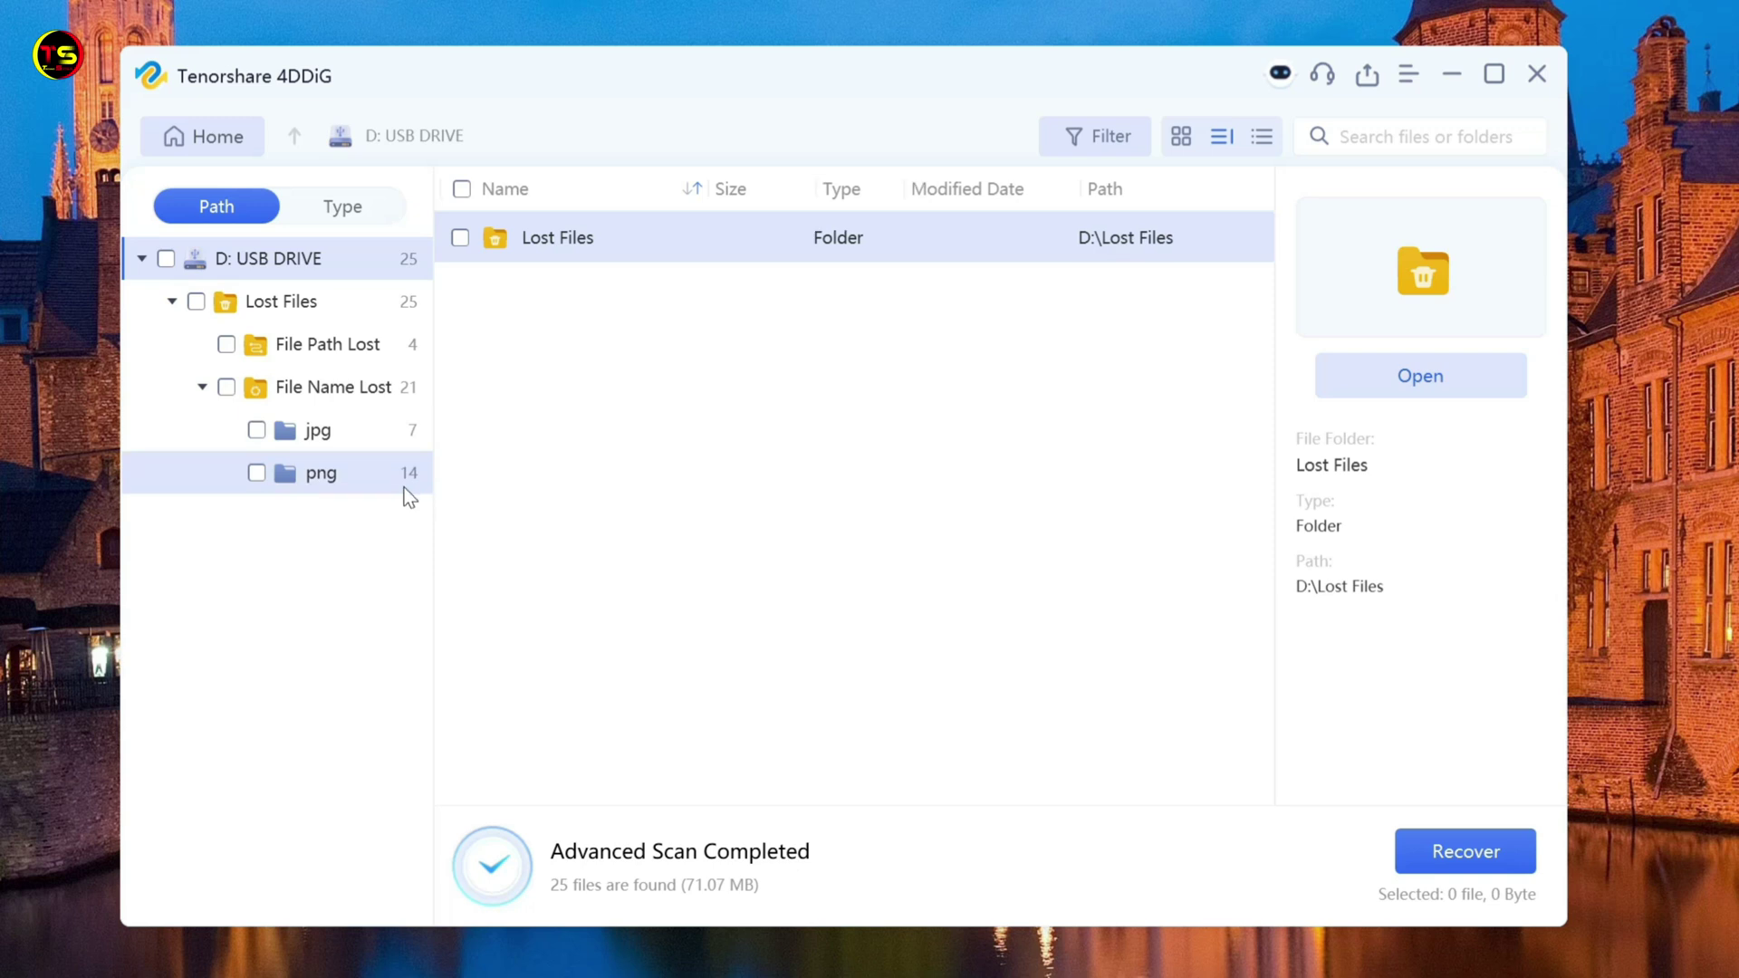
Step: Look through the jpg and png folders under File Name Lost and open a preview of the found PNG images
click(326, 434)
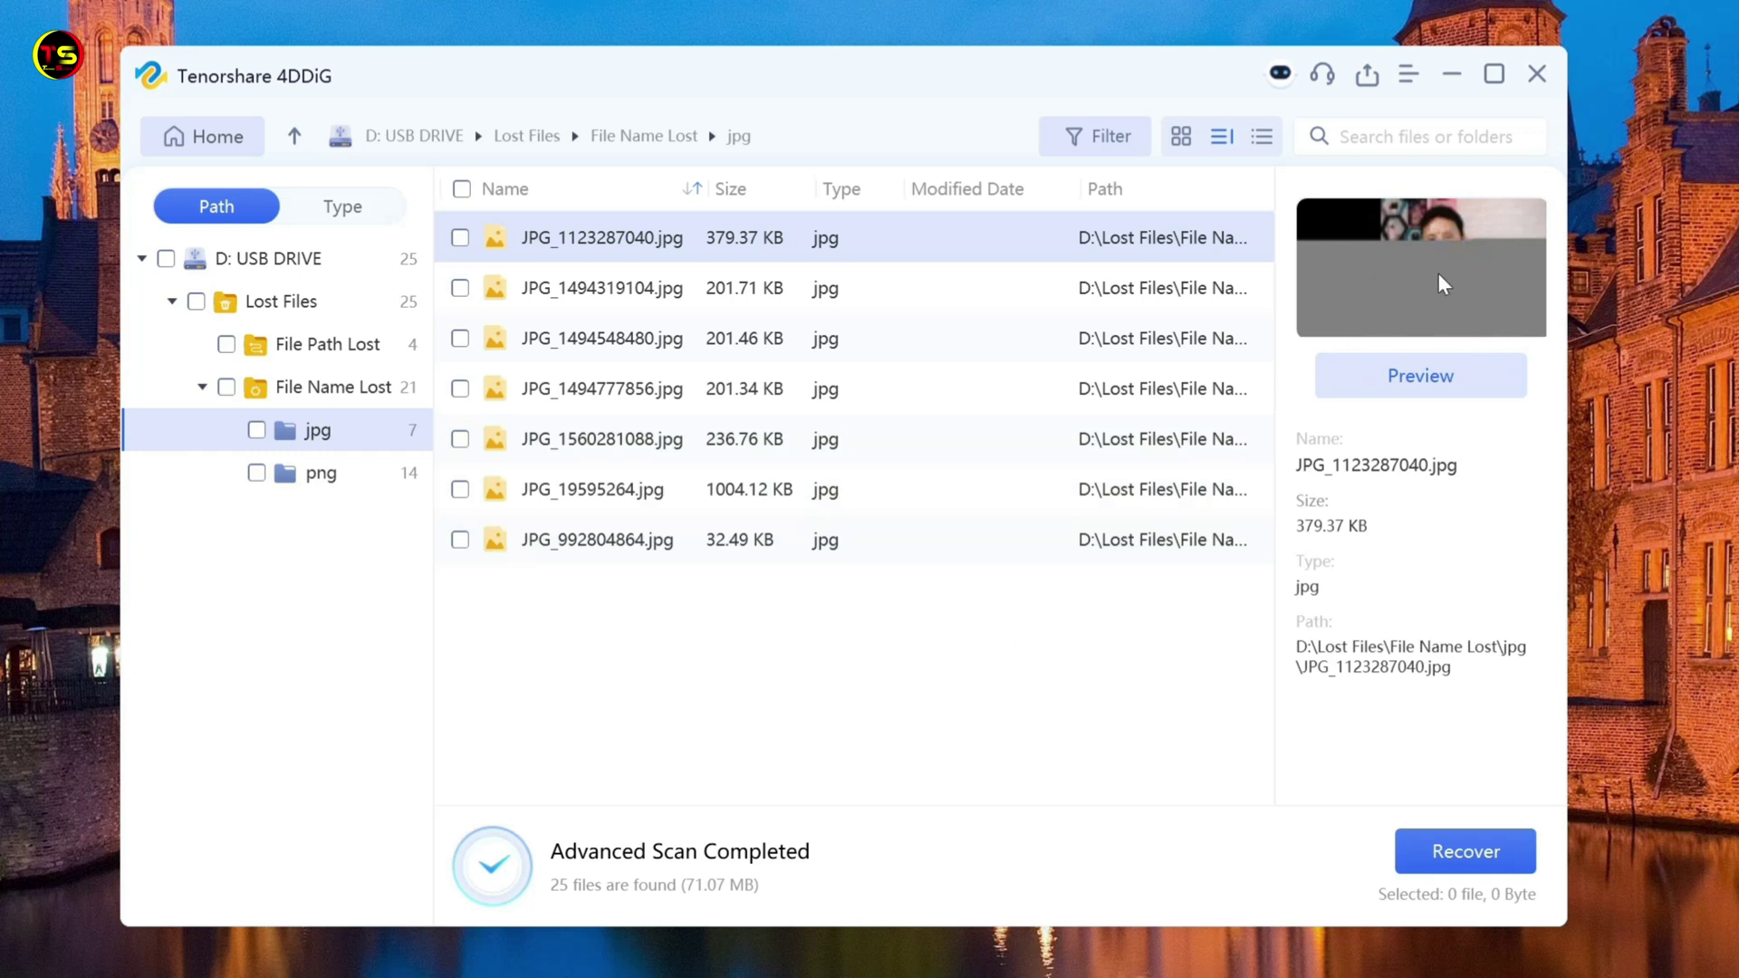
click(317, 473)
click(598, 738)
click(1420, 375)
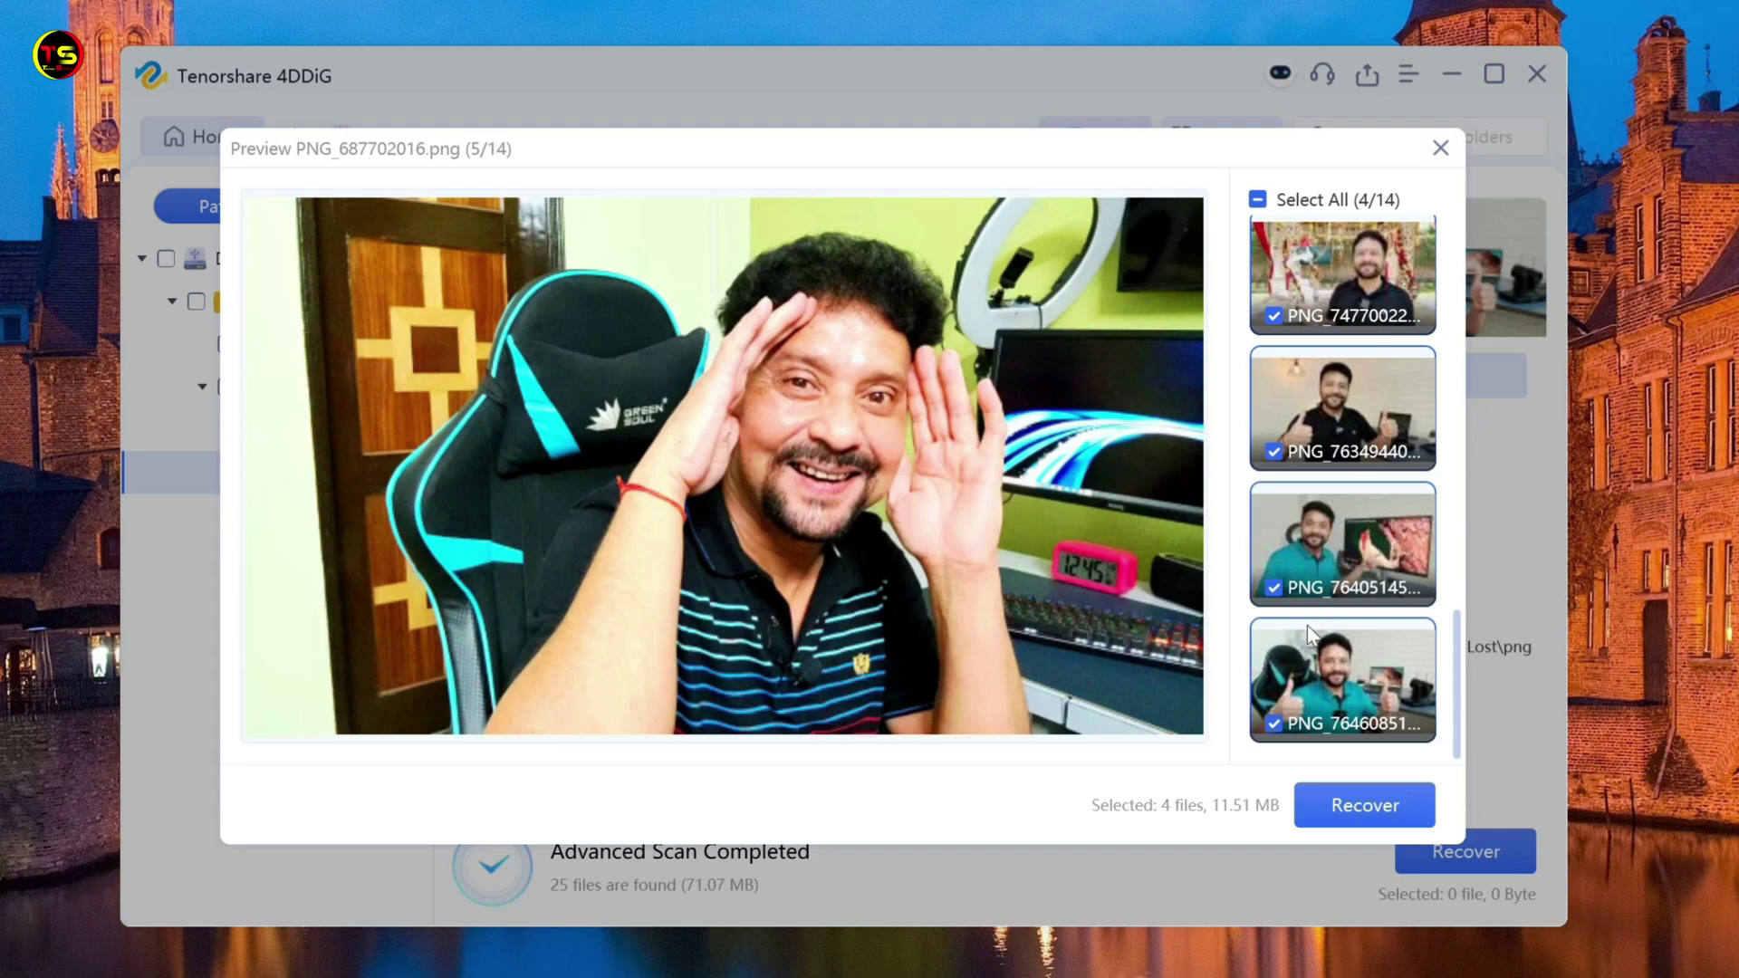
Step: Recover the four selected PNG images, saving them to the Desktop
click(1356, 819)
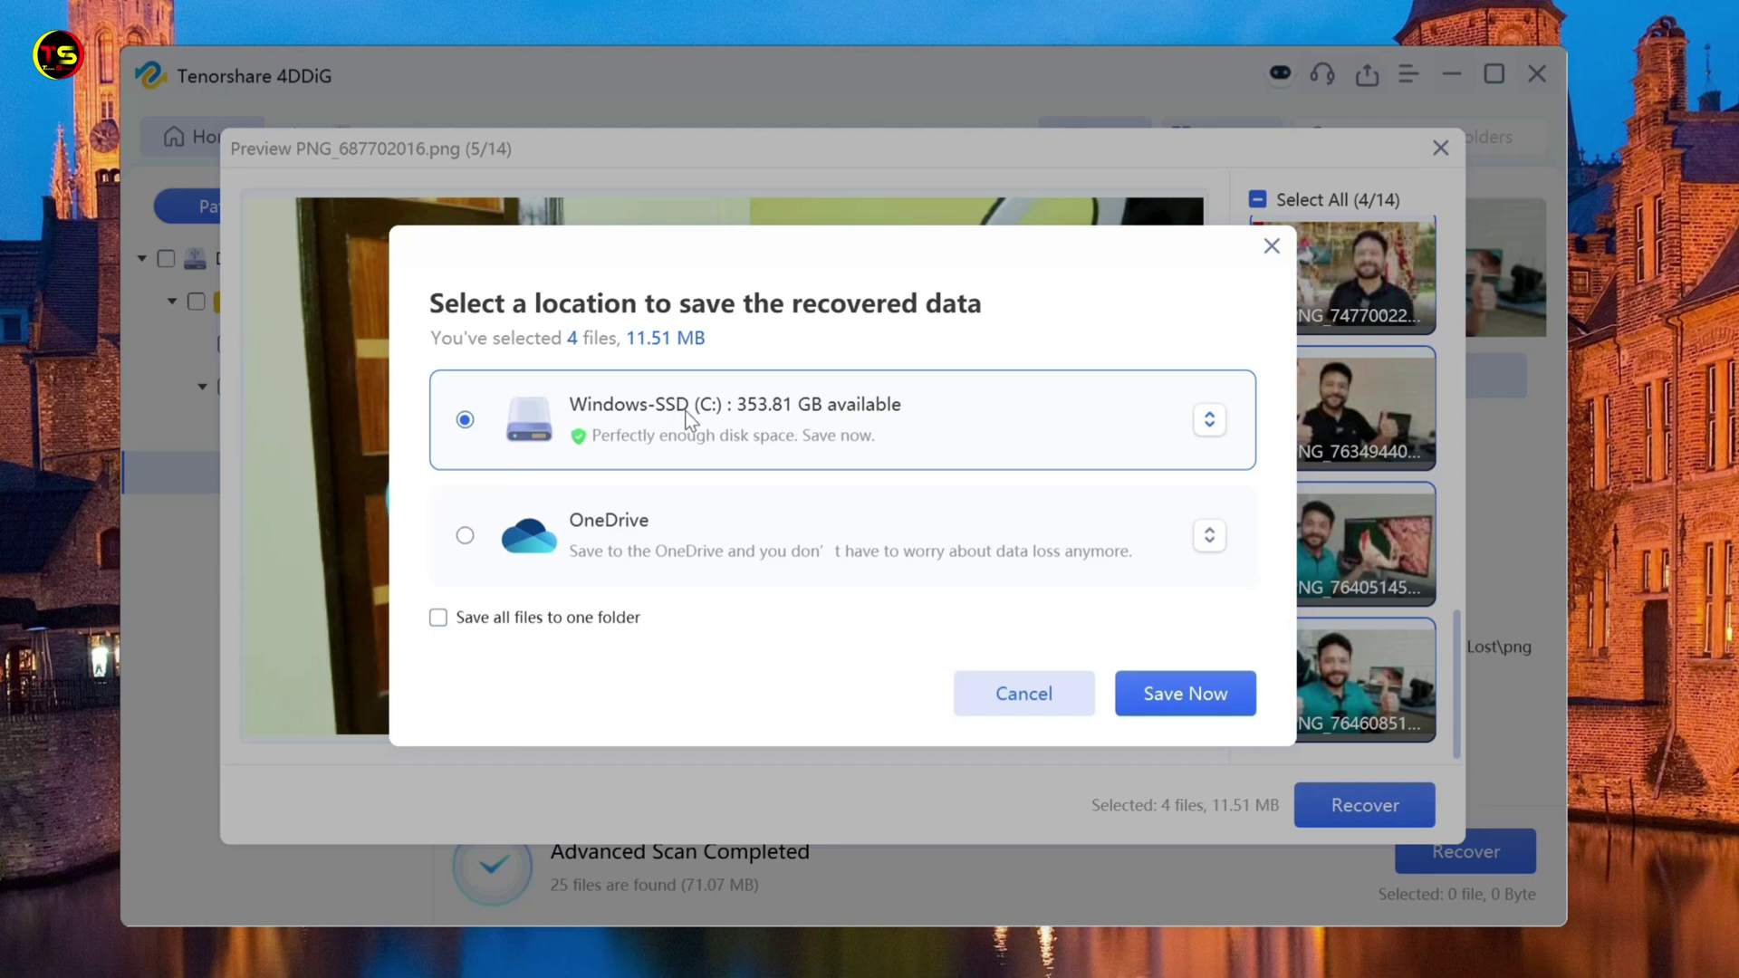
click(1207, 420)
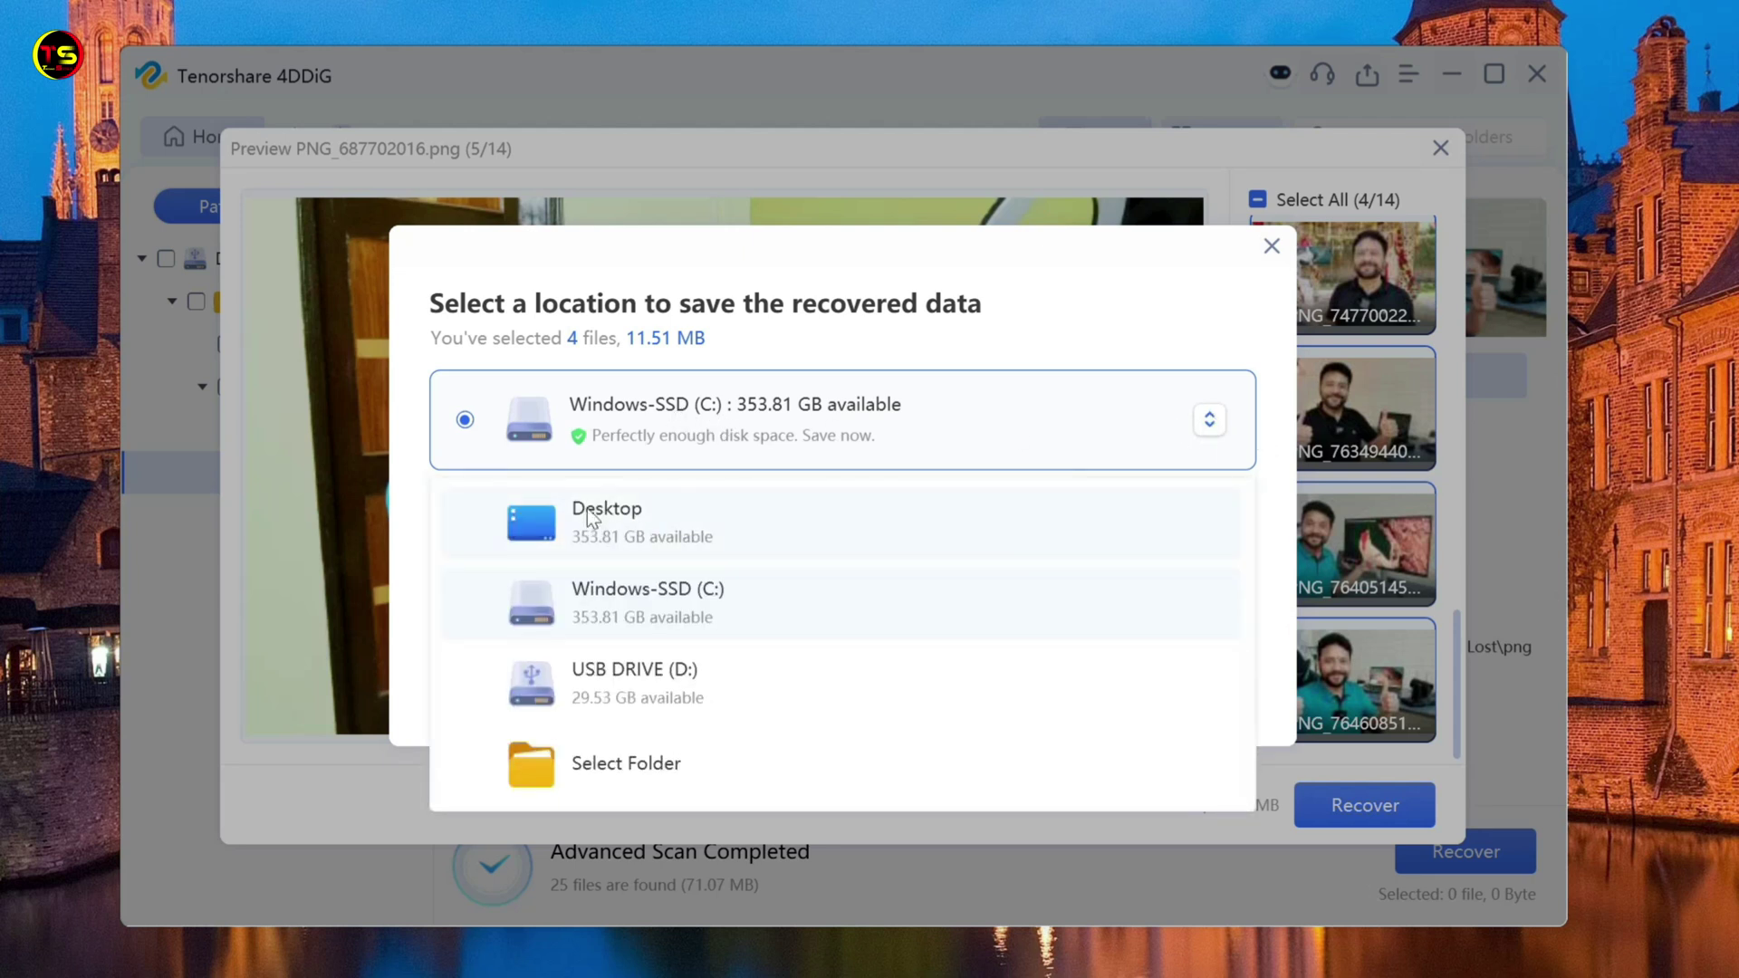
click(617, 519)
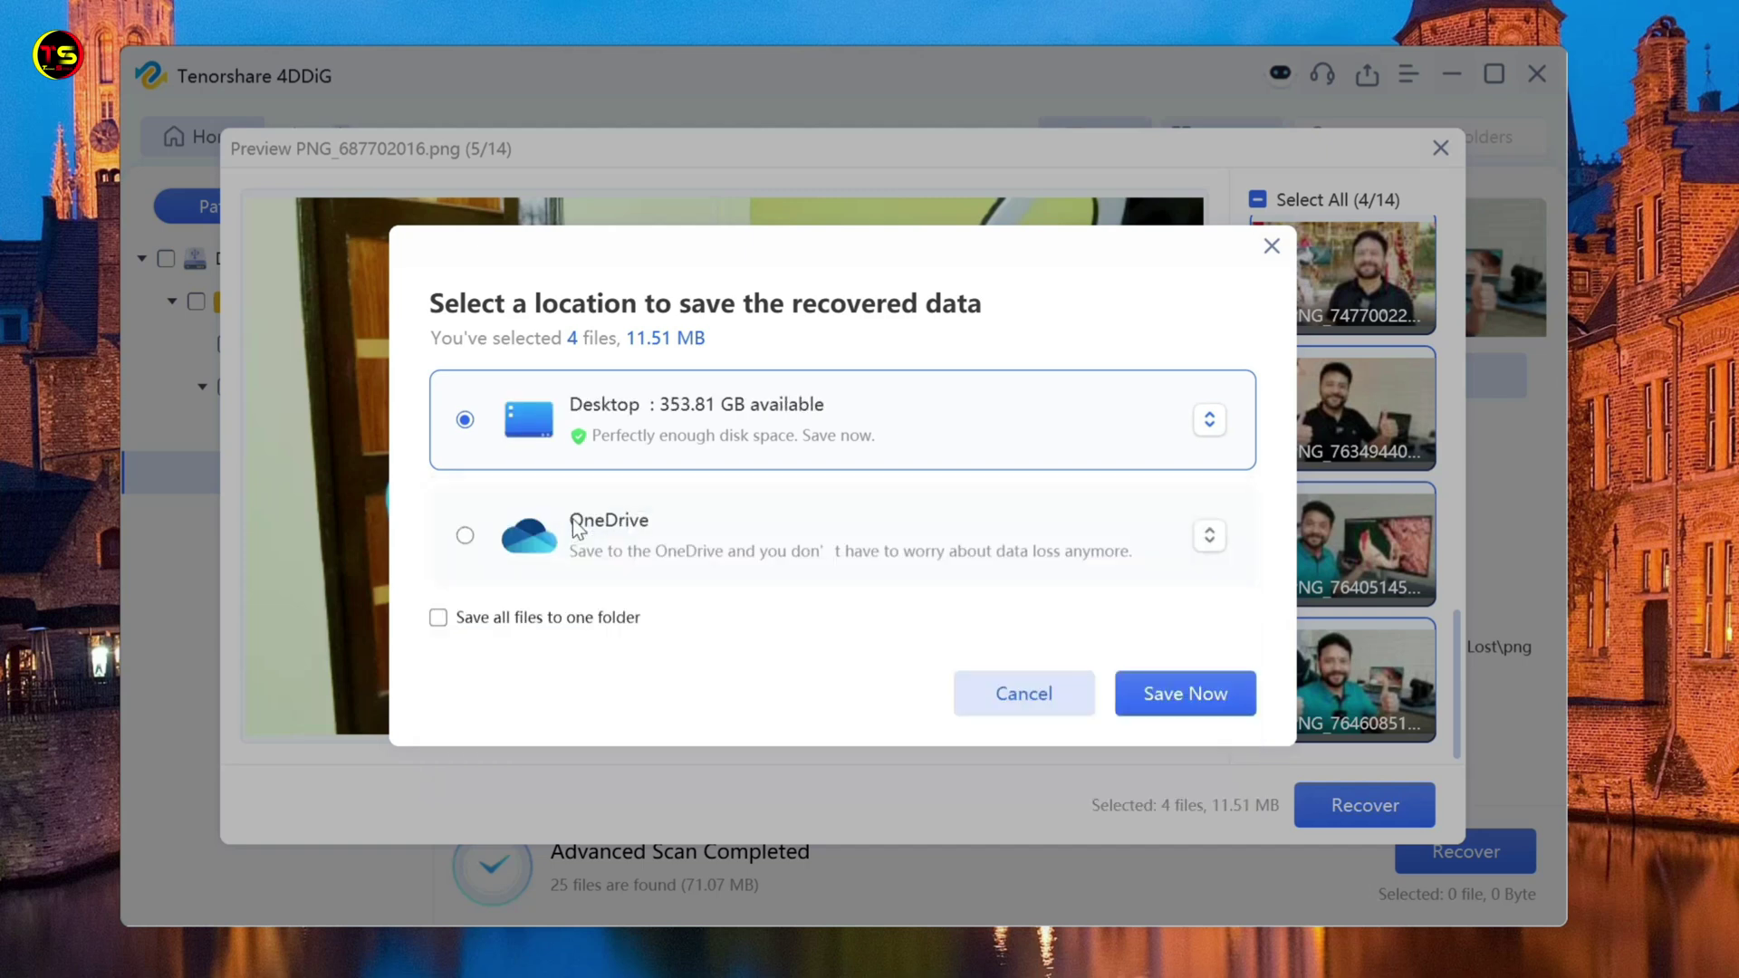
click(1198, 703)
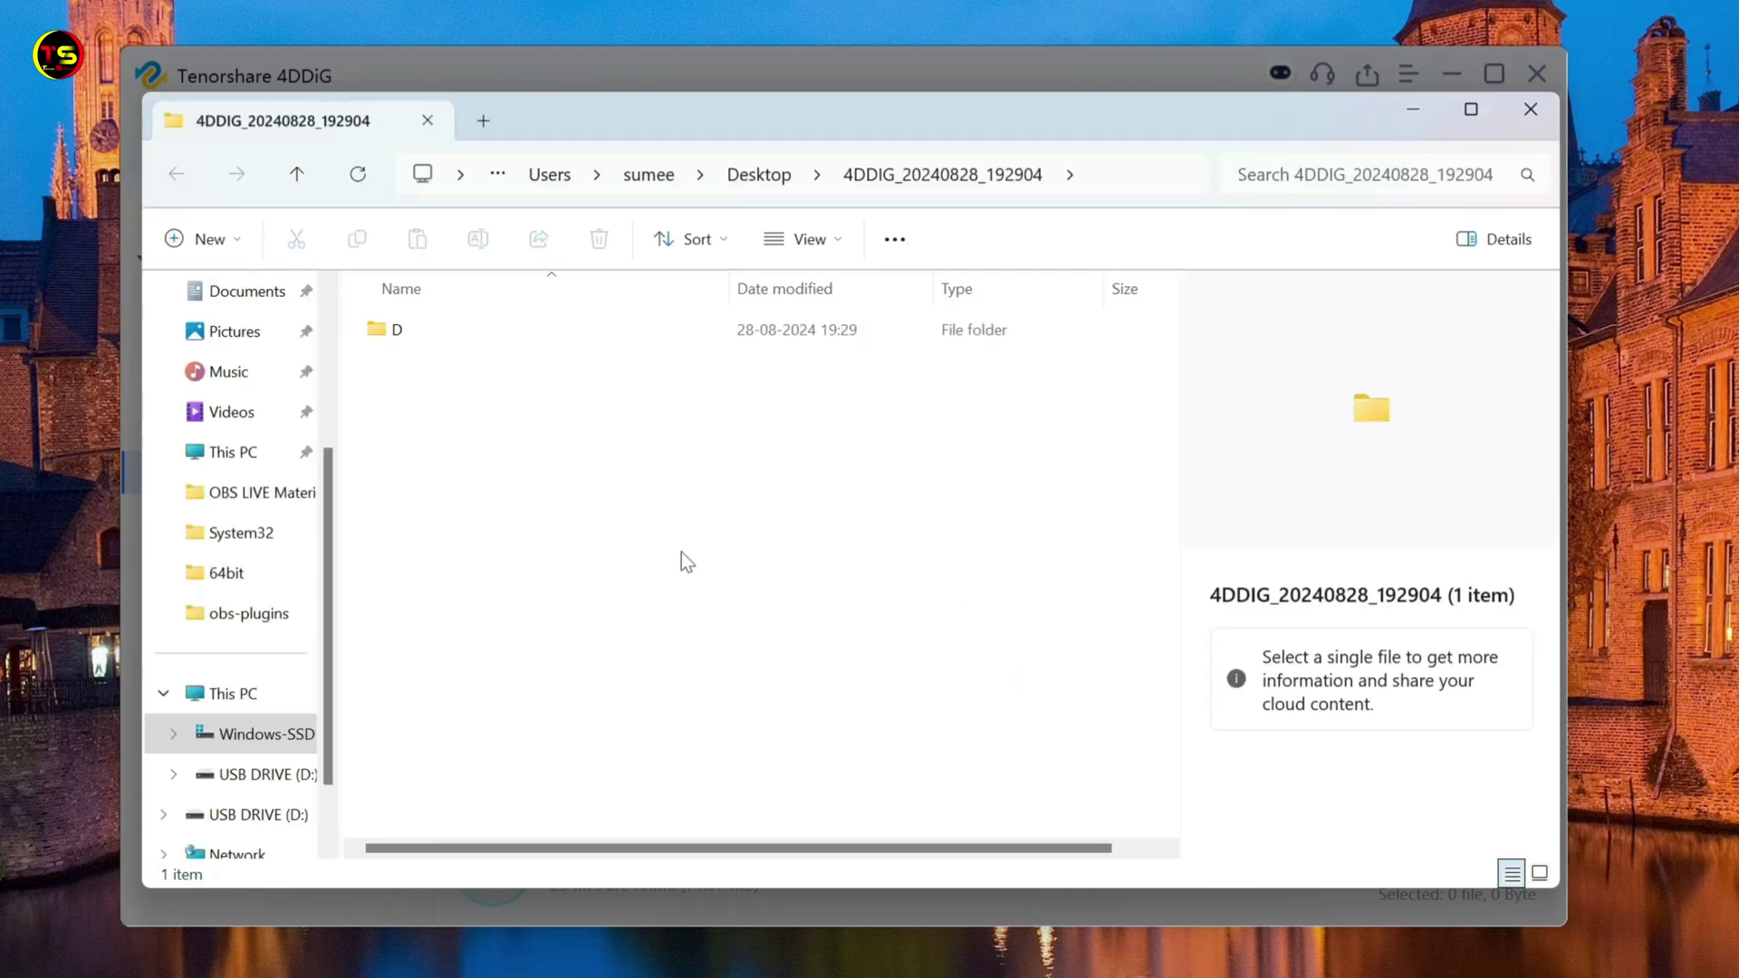
Step: Open the recovered D folder and go down through Lost Files and File Name Lost to the png folder
double_click(426, 328)
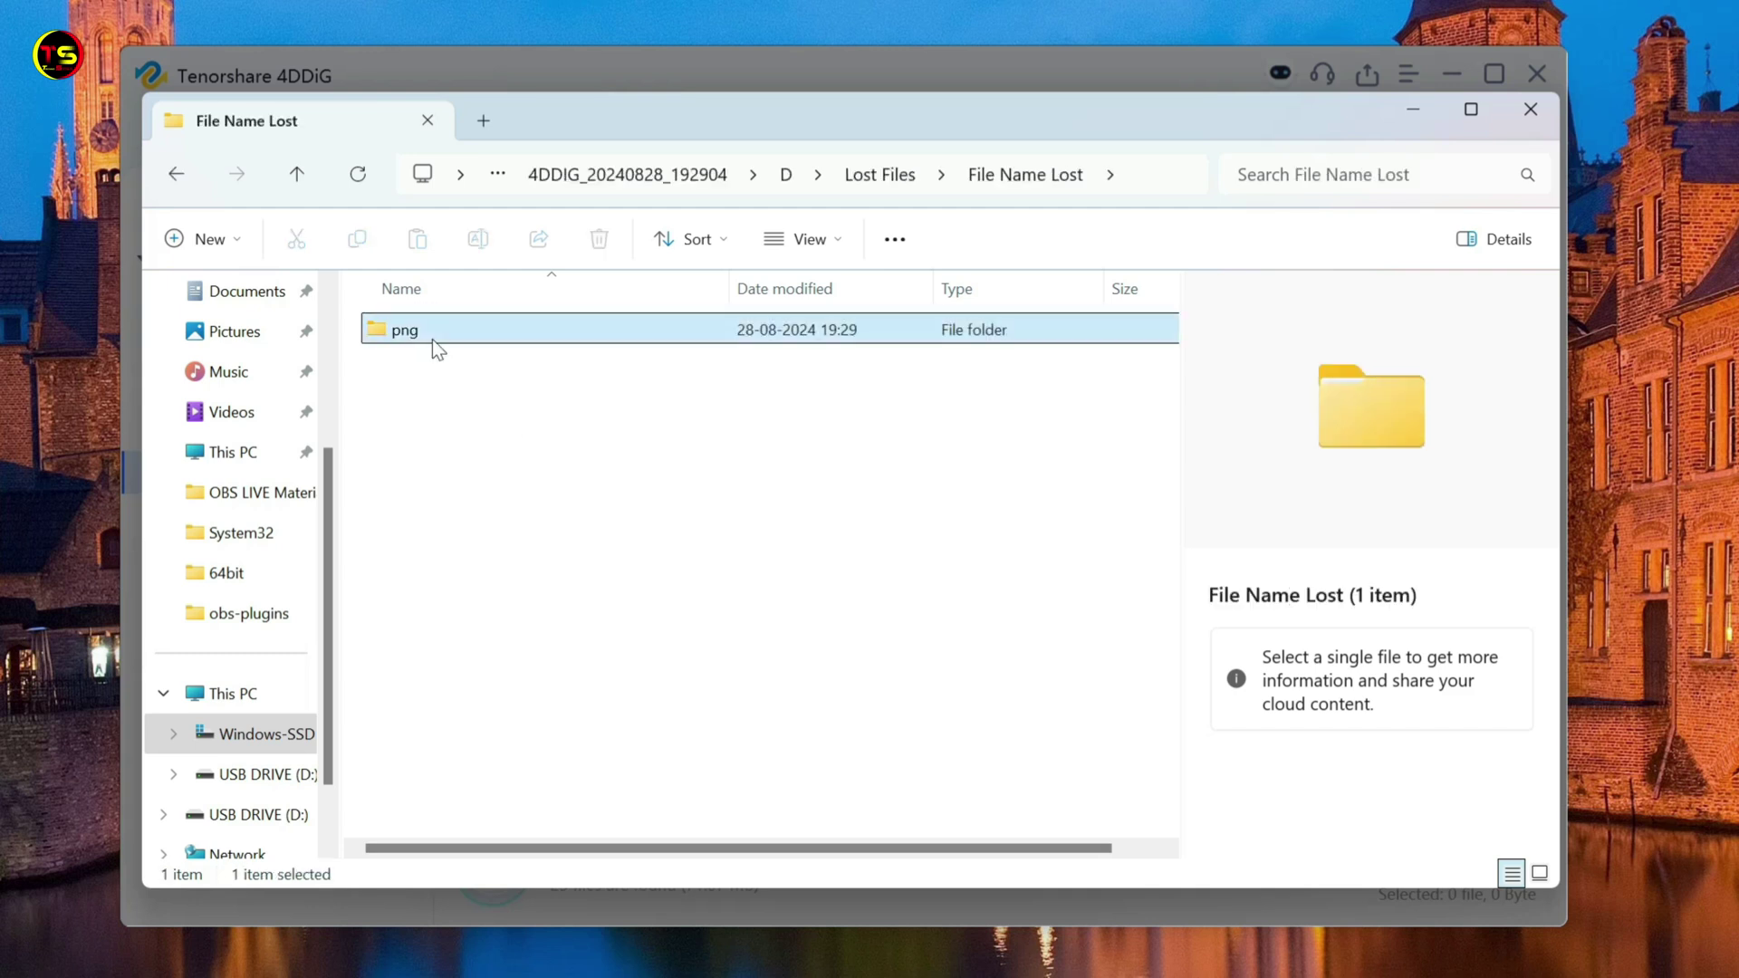
double_click(432, 339)
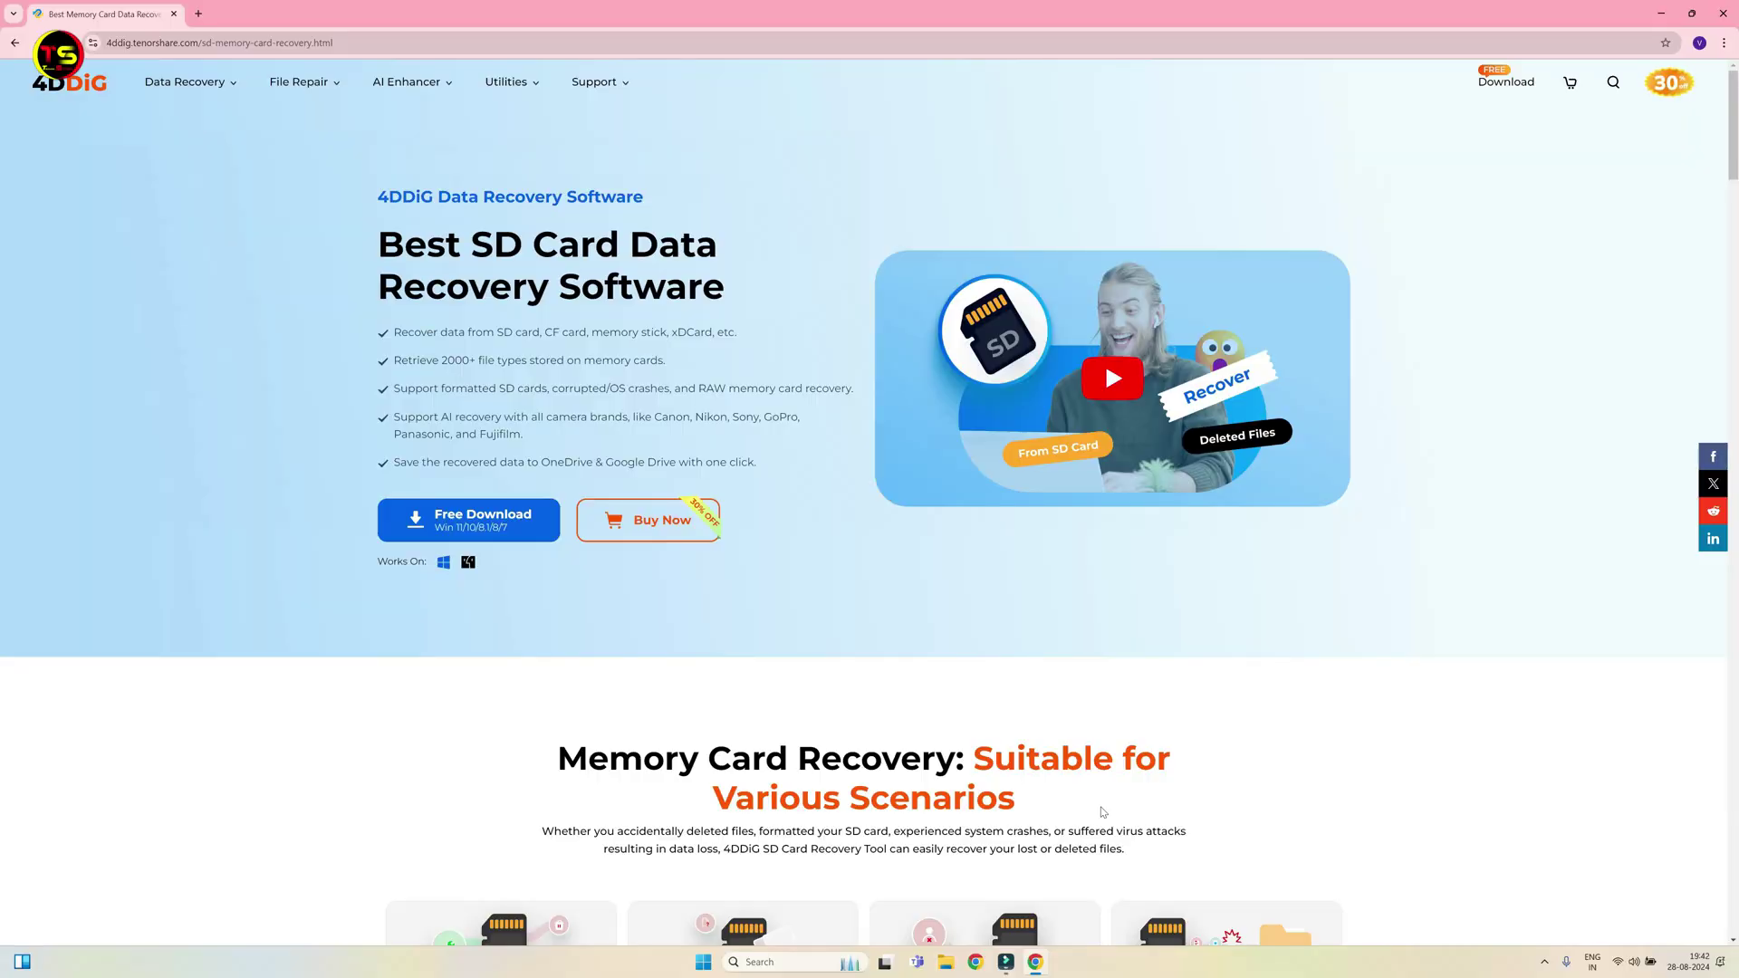
Step: Switch to the browser and skim the 4DDiG SD card recovery page through its common signs of data loss
scroll(1098, 807, down, 7)
scroll(1098, 807, down, 10)
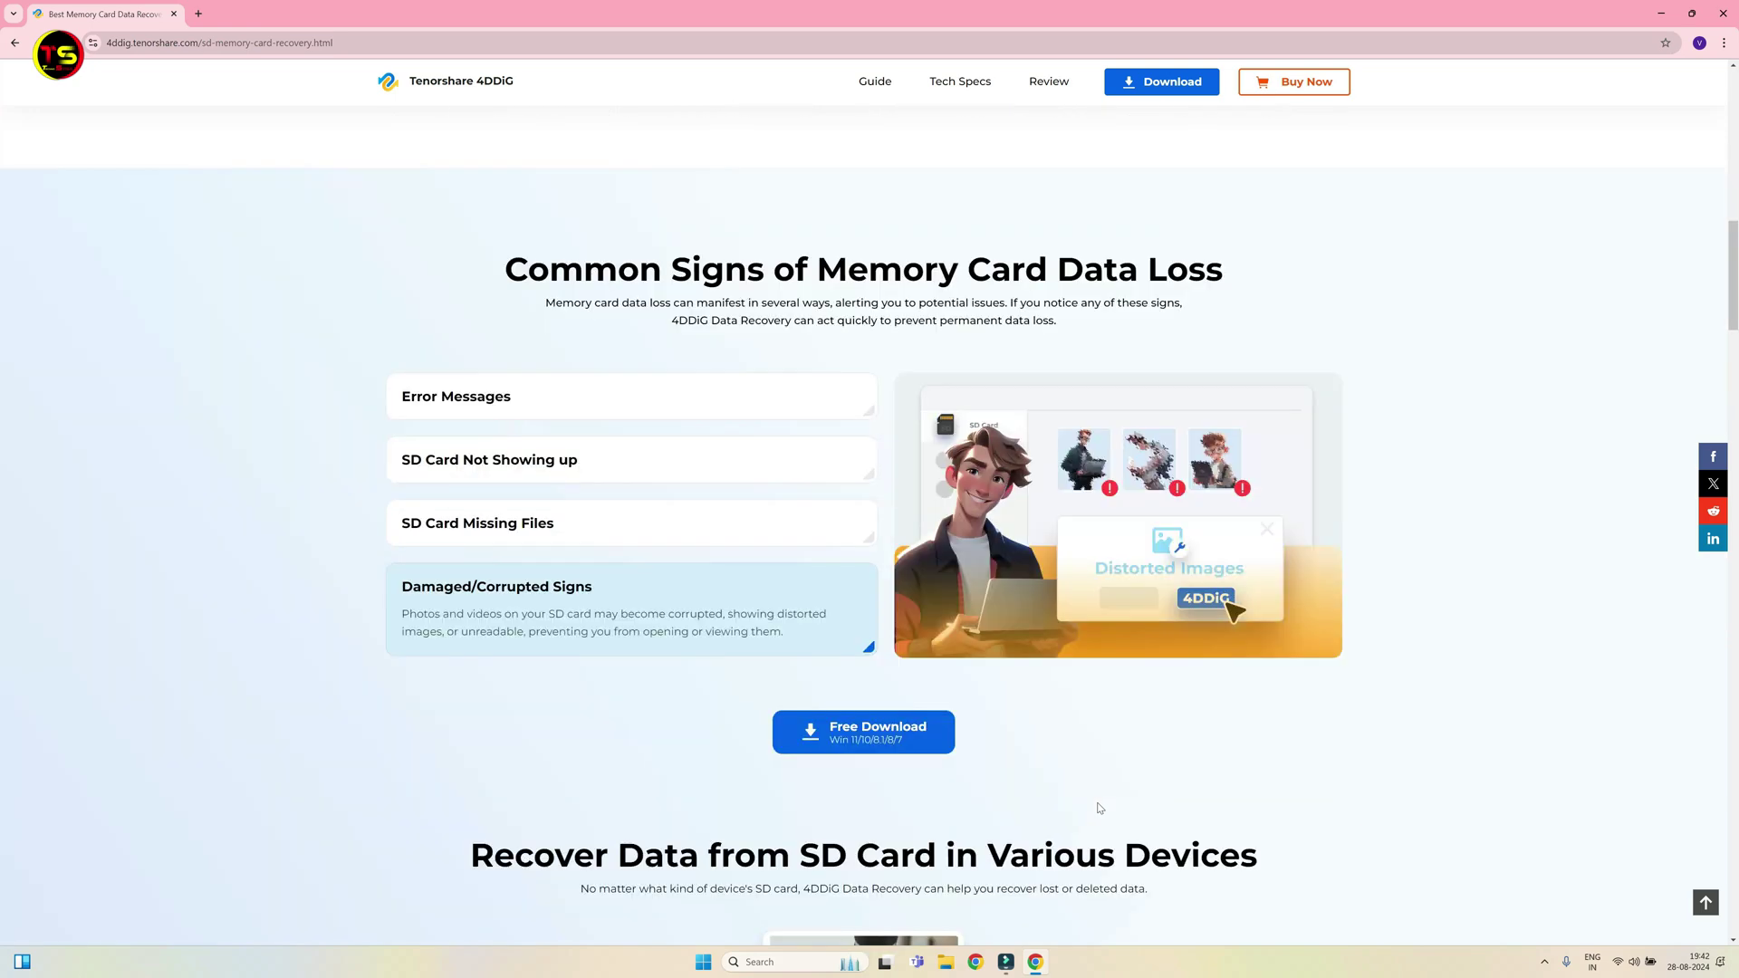